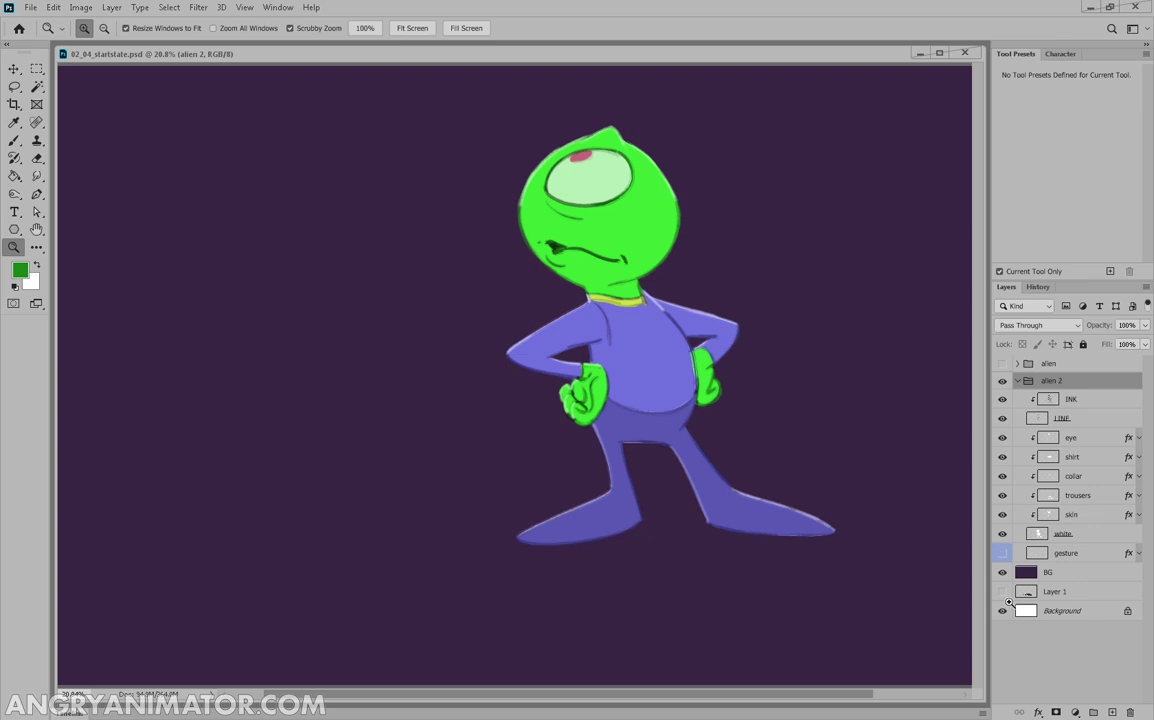
# Add two new layers above the eye layer and clip both to the white base layer
pyautogui.click(1079, 441)
pyautogui.click(1112, 712)
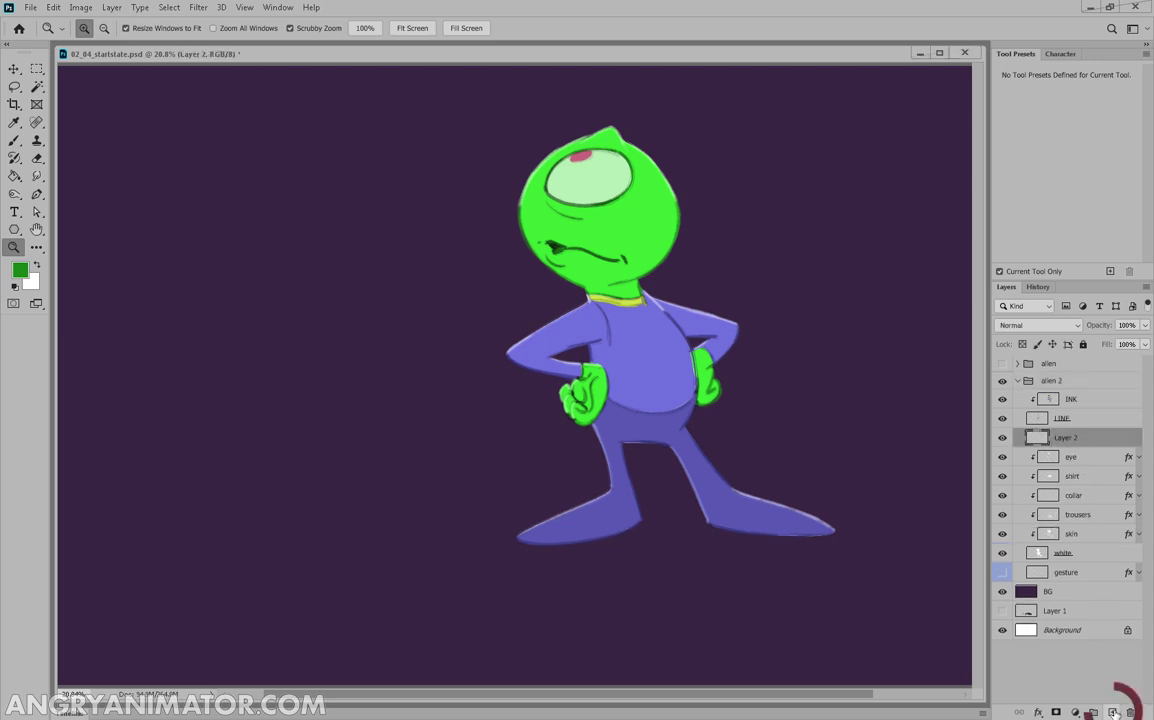
pyautogui.click(1112, 712)
pyautogui.click(1074, 457)
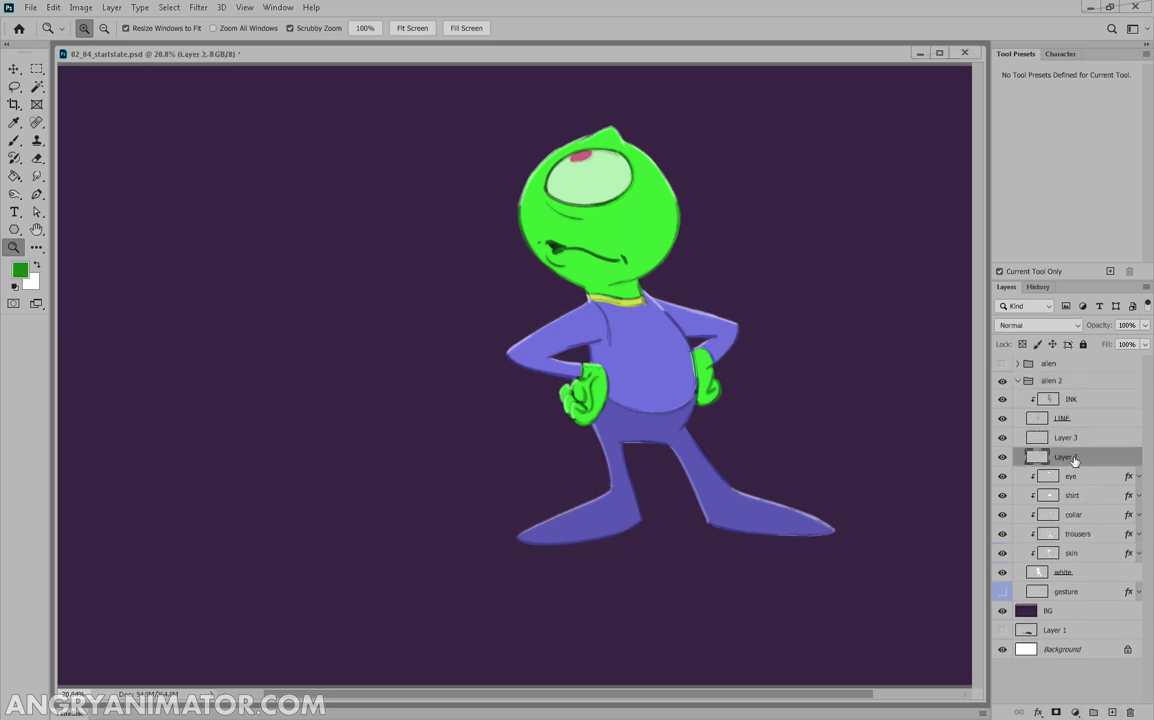
pyautogui.keyDown('alt'); pyautogui.click(1079, 465); pyautogui.keyUp('alt')
pyautogui.keyDown('alt'); pyautogui.click(1082, 446); pyautogui.keyUp('alt')
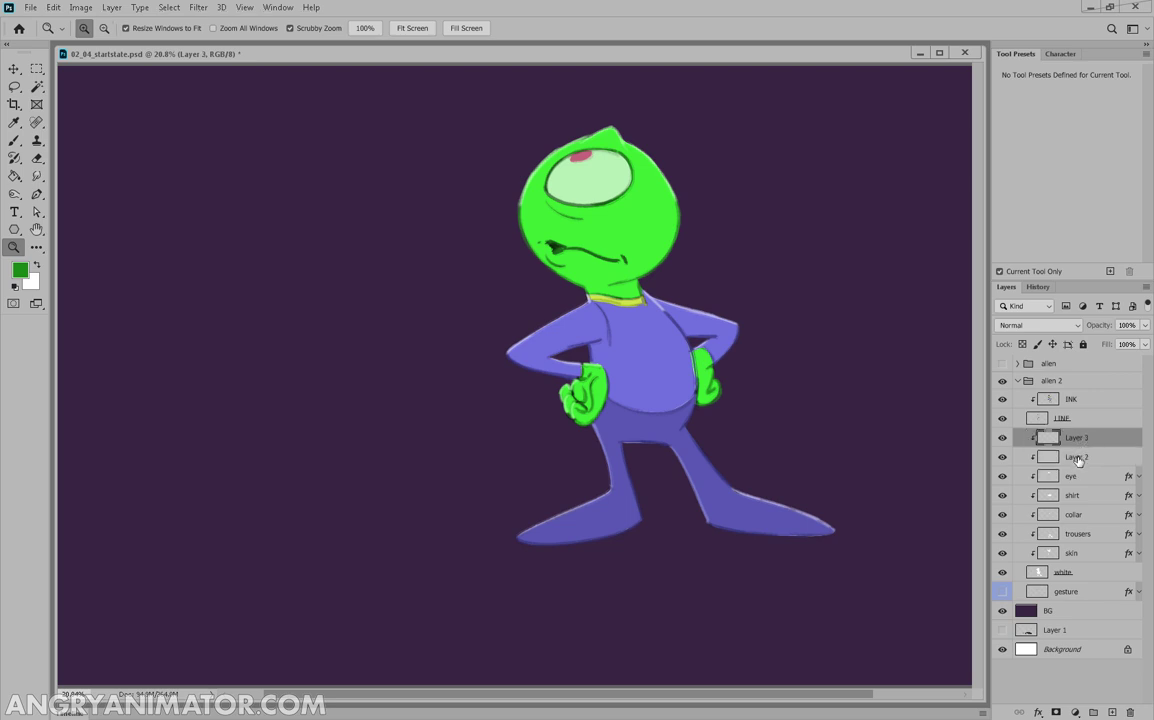
pyautogui.click(1063, 573)
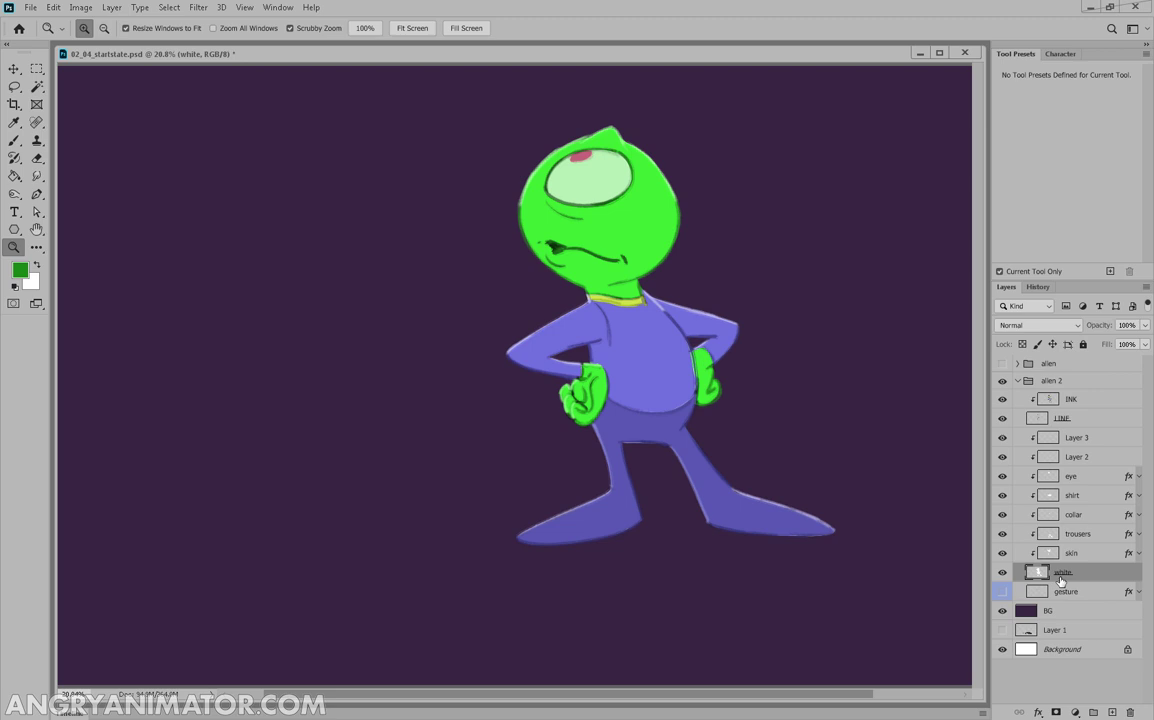
# Rename the lower new layer SH and the upper one LT
pyautogui.doubleClick(1076, 457)
pyautogui.write('shad')
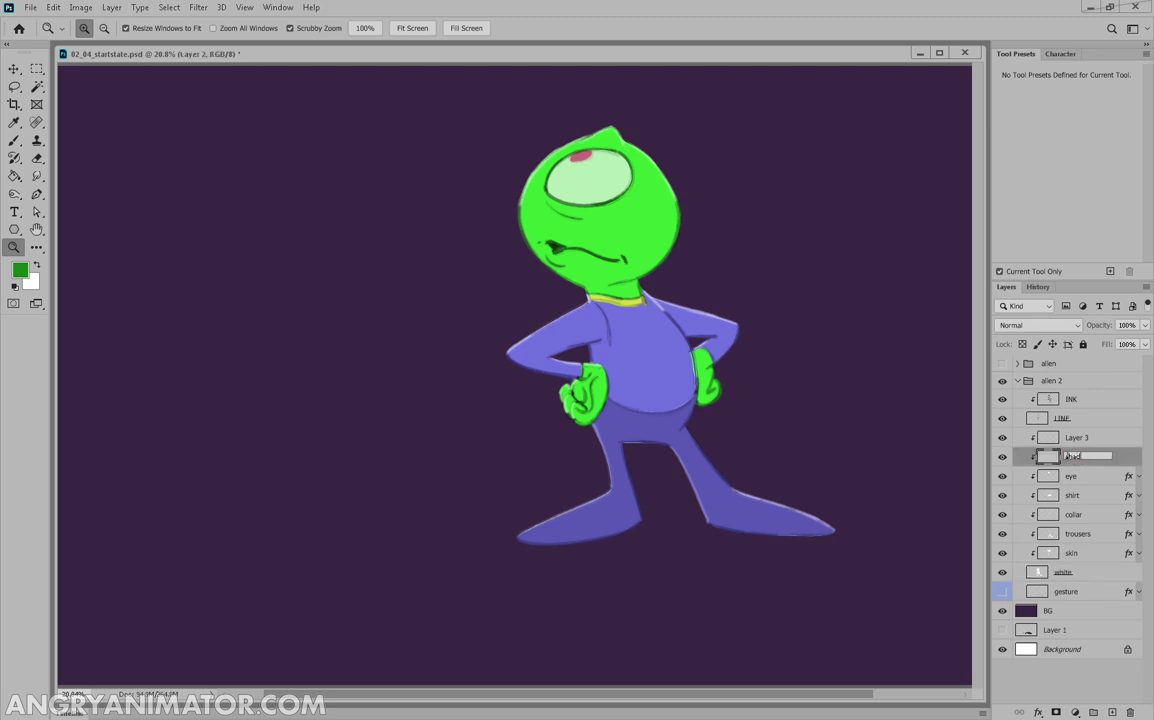
pyautogui.write('ows')
pyautogui.press('Return')
pyautogui.doubleClick(1079, 458)
pyautogui.write('sH')
pyautogui.press('Return')
pyautogui.doubleClick(1075, 437)
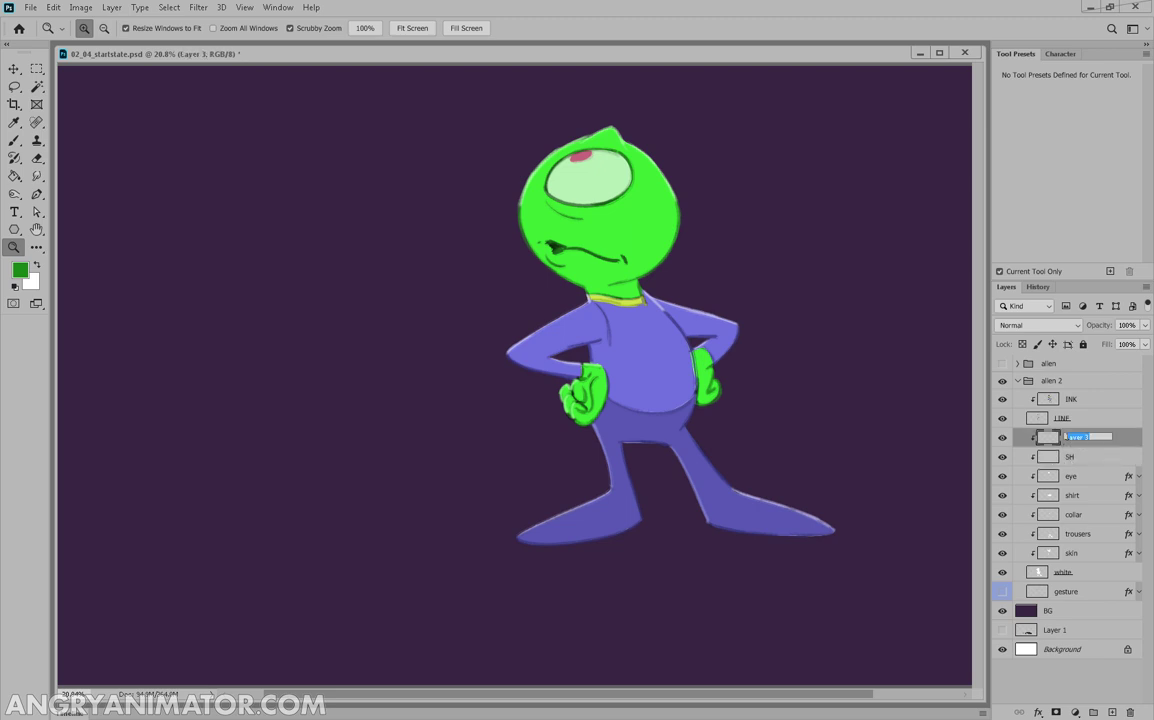
pyautogui.write('LT')
# Make SH the active layer and set the foreground colour to black
pyautogui.click(1071, 460)
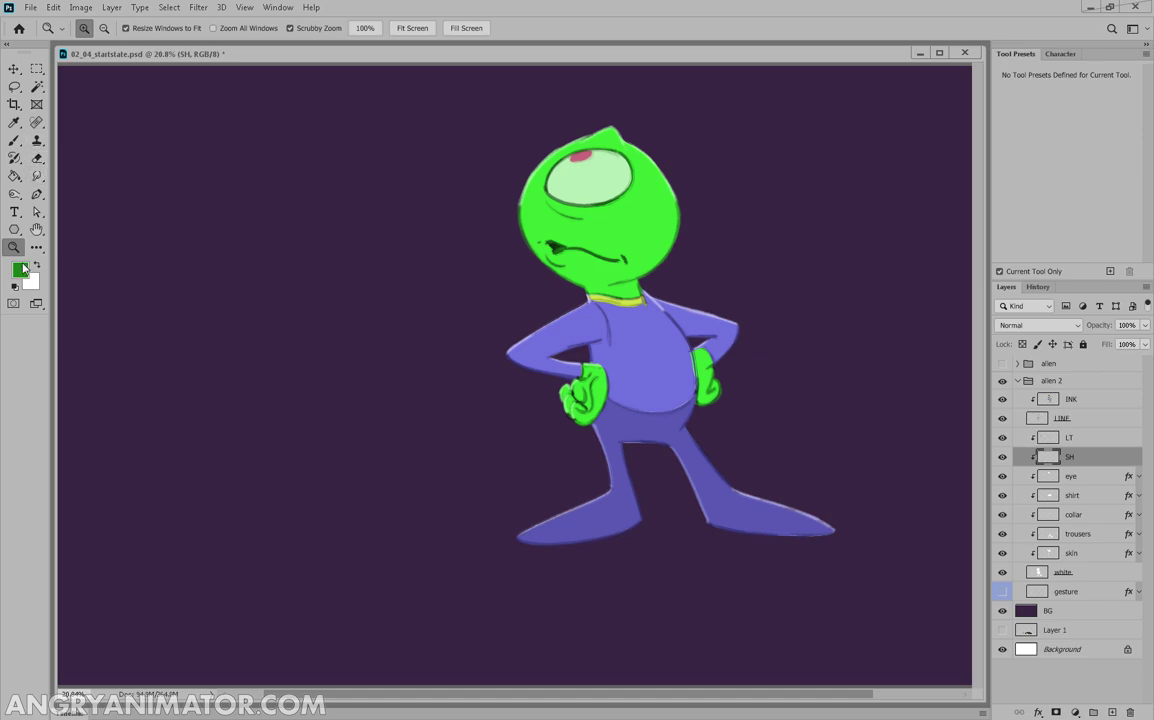
pyautogui.click(20, 270)
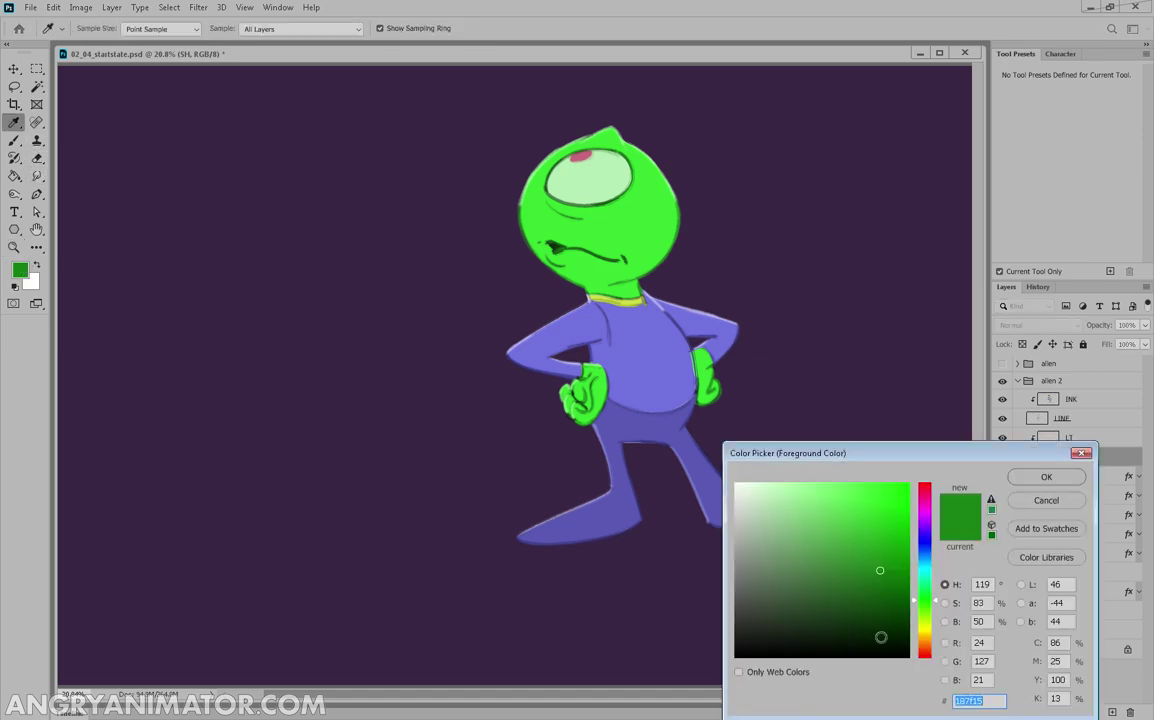
pyautogui.click(736, 656)
pyautogui.click(1046, 477)
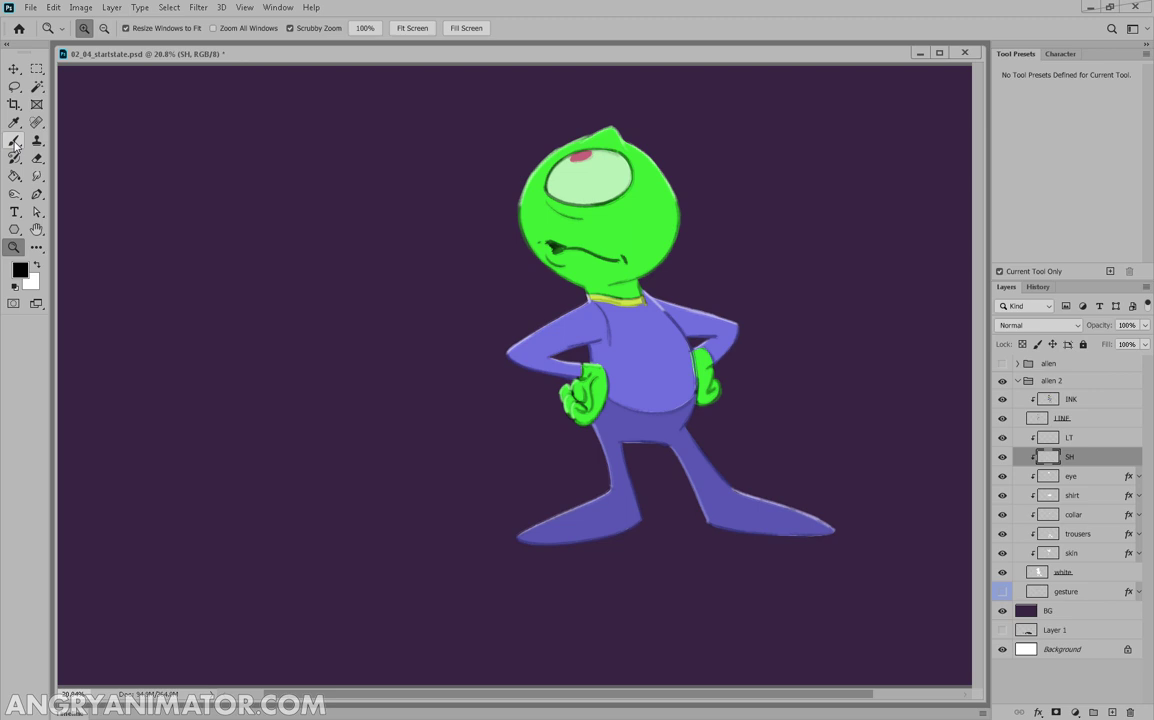
# Paint the alien's outstretched right-hand leg and foot solid black on the SH layer with an enlarged brush
pyautogui.press('b')
pyautogui.press(']')
pyautogui.press(']')
pyautogui.press(']')
pyautogui.moveTo(683, 440)
pyautogui.mouseDown()
pyautogui.moveTo(684, 477)
pyautogui.moveTo(694, 467)
pyautogui.moveTo(725, 483)
pyautogui.moveTo(701, 477)
pyautogui.moveTo(717, 533)
pyautogui.moveTo(735, 517)
pyautogui.moveTo(732, 476)
pyautogui.moveTo(724, 519)
pyautogui.moveTo(691, 470)
pyautogui.moveTo(849, 537)
pyautogui.moveTo(725, 493)
pyautogui.moveTo(716, 488)
pyautogui.moveTo(856, 530)
pyautogui.moveTo(733, 530)
pyautogui.moveTo(798, 540)
pyautogui.mouseUp()
pyautogui.press(']')
pyautogui.press(']')
pyautogui.press(']')
# Test a lower opacity on the INK layer, restore it to 100%, and hide the layer
pyautogui.click(1001, 408)
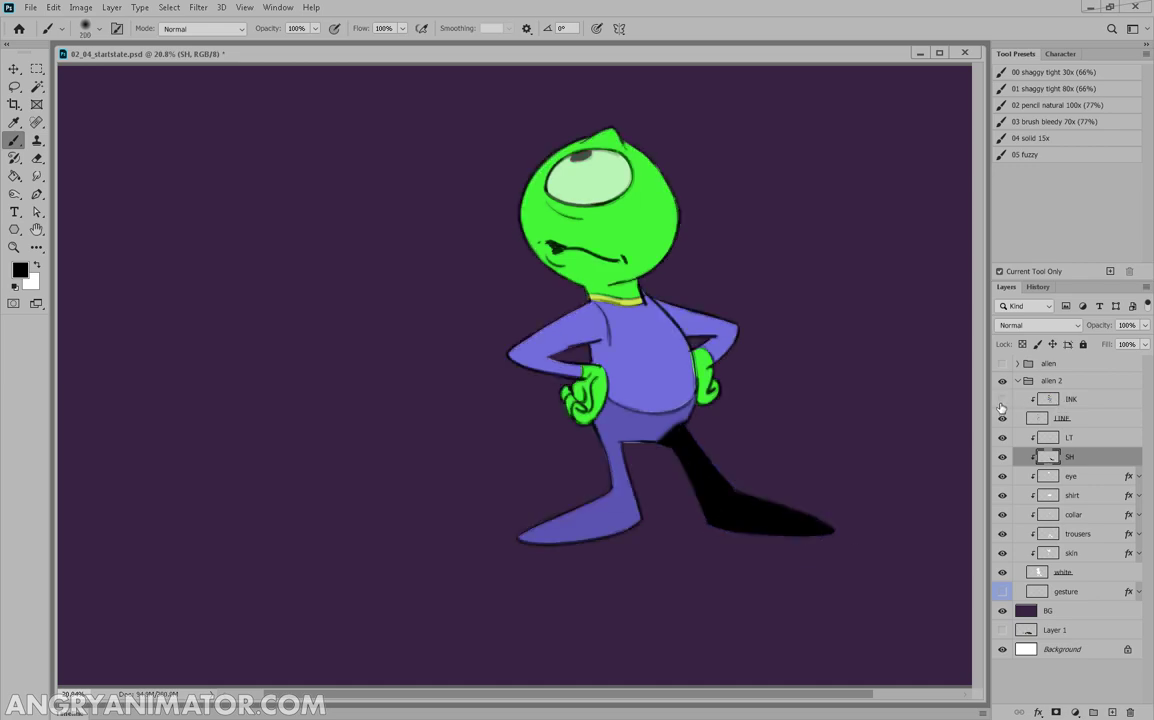
pyautogui.click(1062, 399)
pyautogui.click(1145, 325)
pyautogui.moveTo(1140, 342); pyautogui.dragTo(1123, 347)
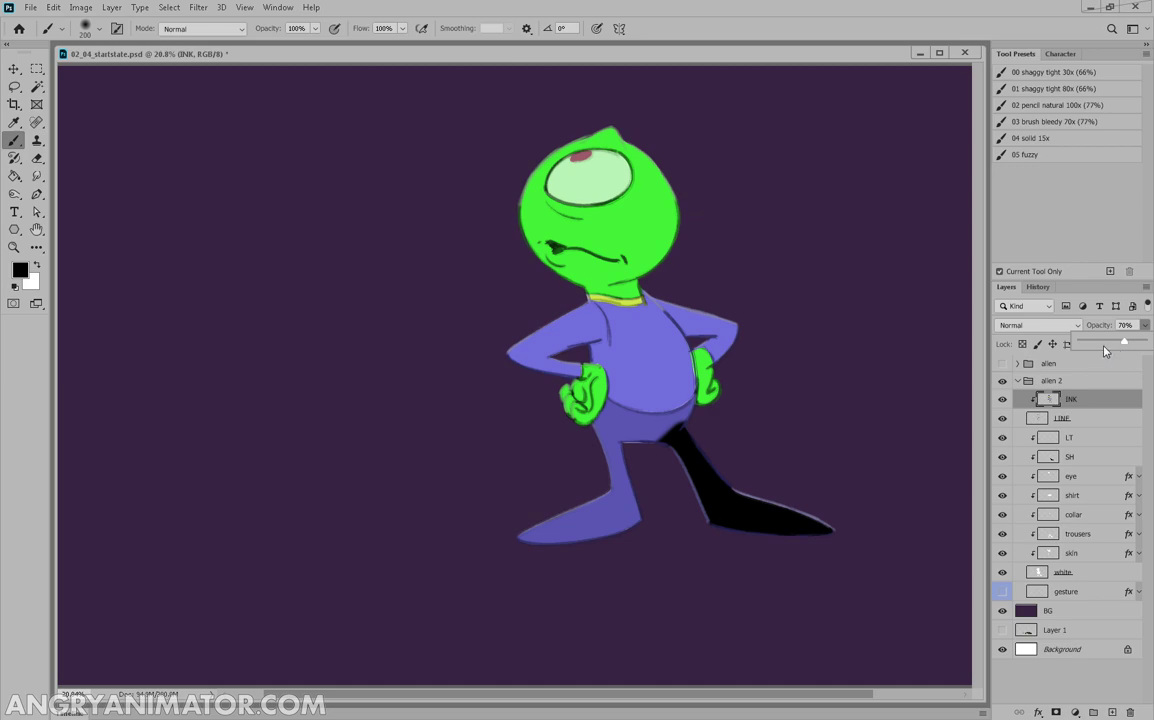
pyautogui.moveTo(1104, 345); pyautogui.dragTo(1146, 345)
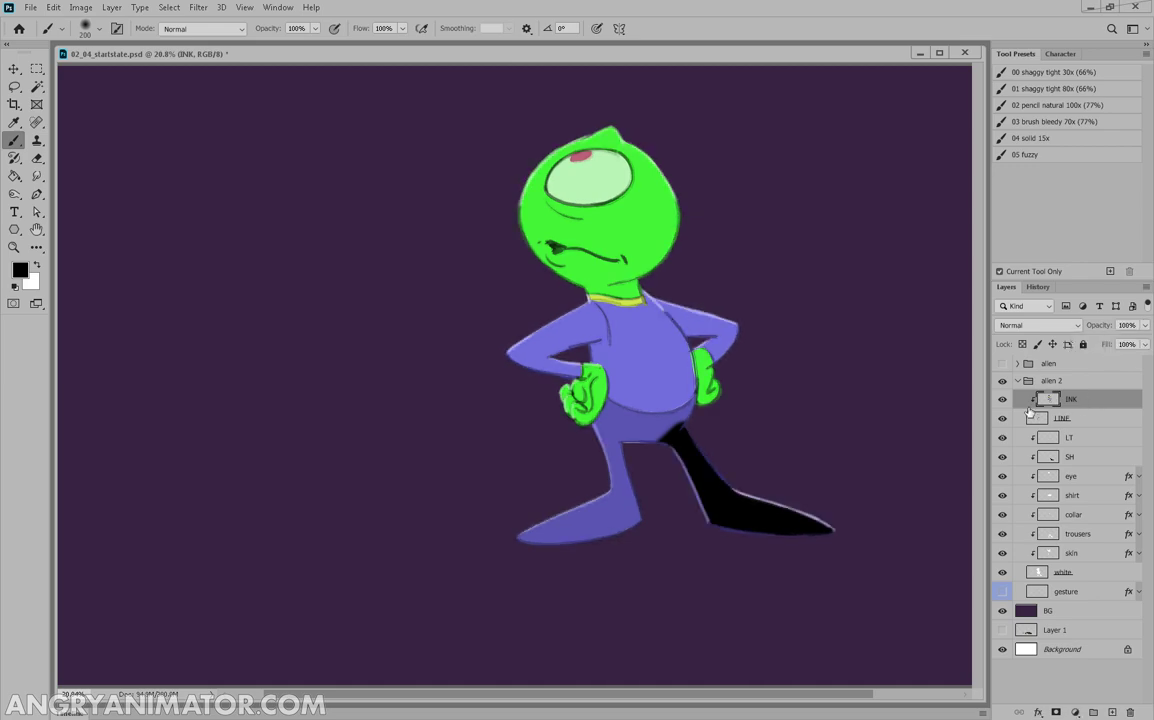
pyautogui.click(1080, 437)
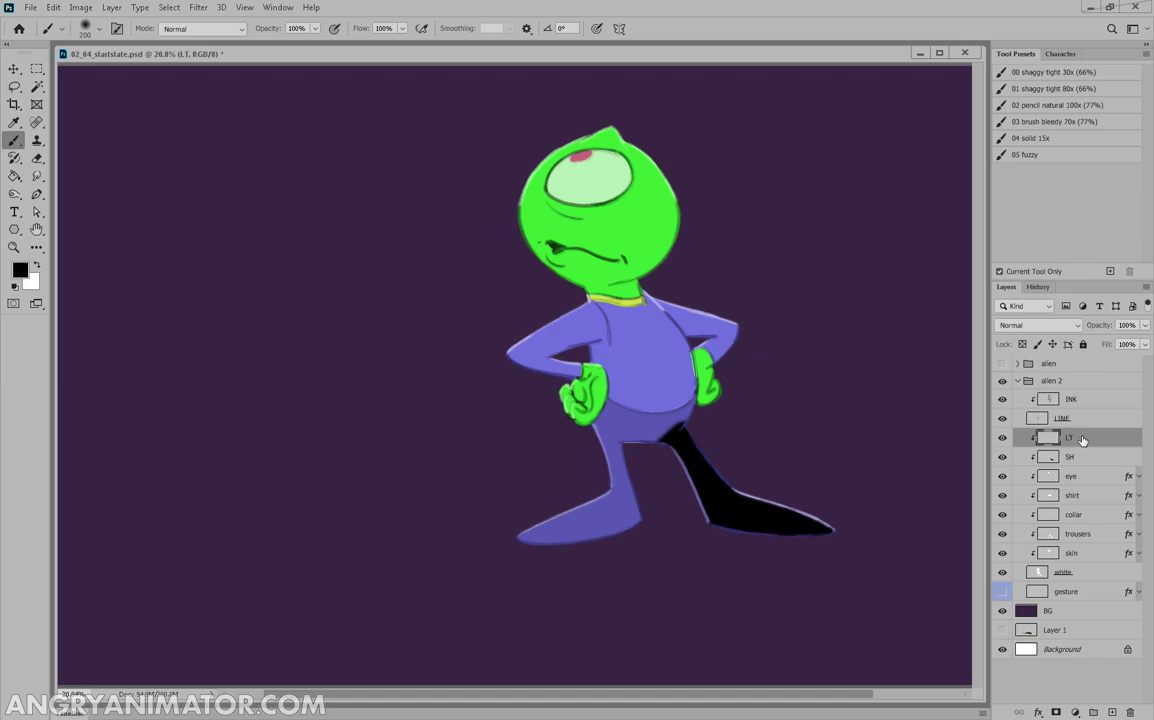
pyautogui.click(1042, 399)
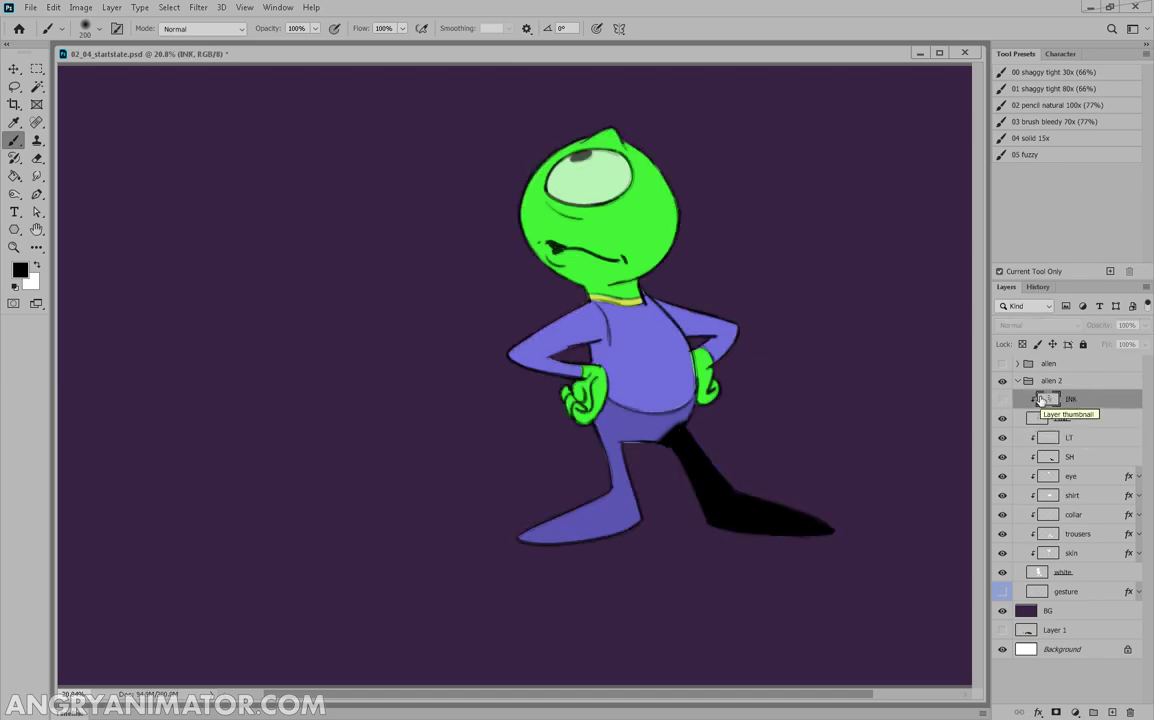
# Set the SH layer's opacity to 55%
pyautogui.click(1065, 456)
pyautogui.click(1145, 325)
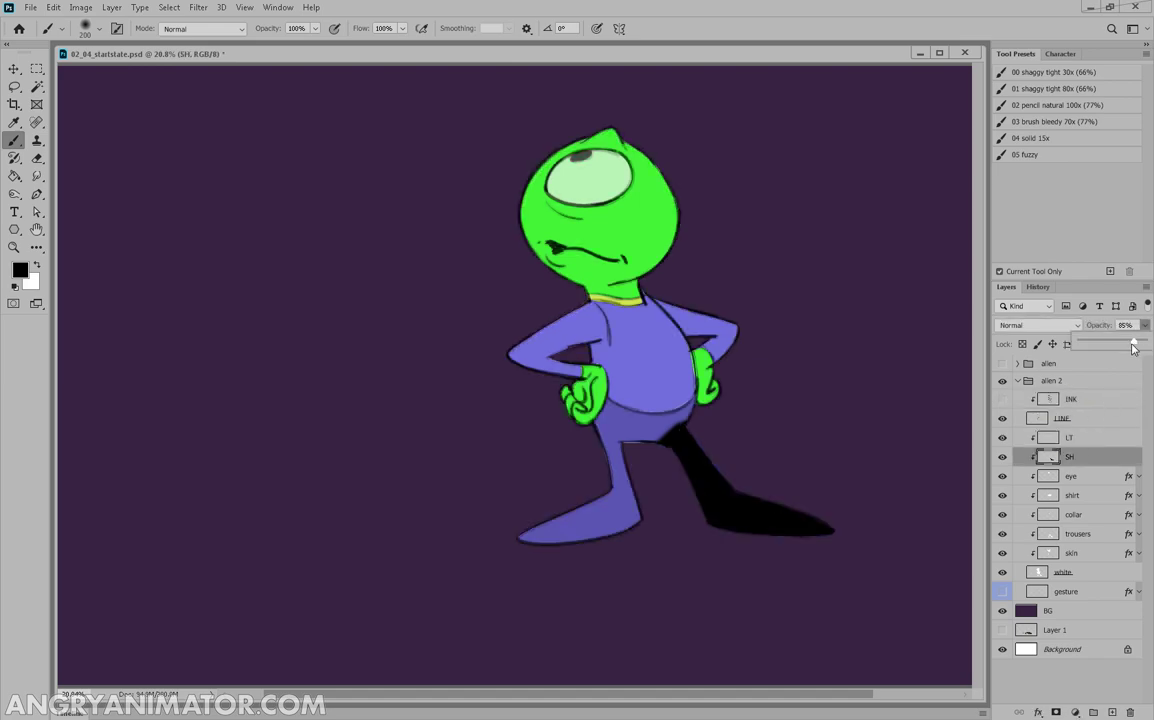
pyautogui.moveTo(1137, 345); pyautogui.dragTo(1124, 346)
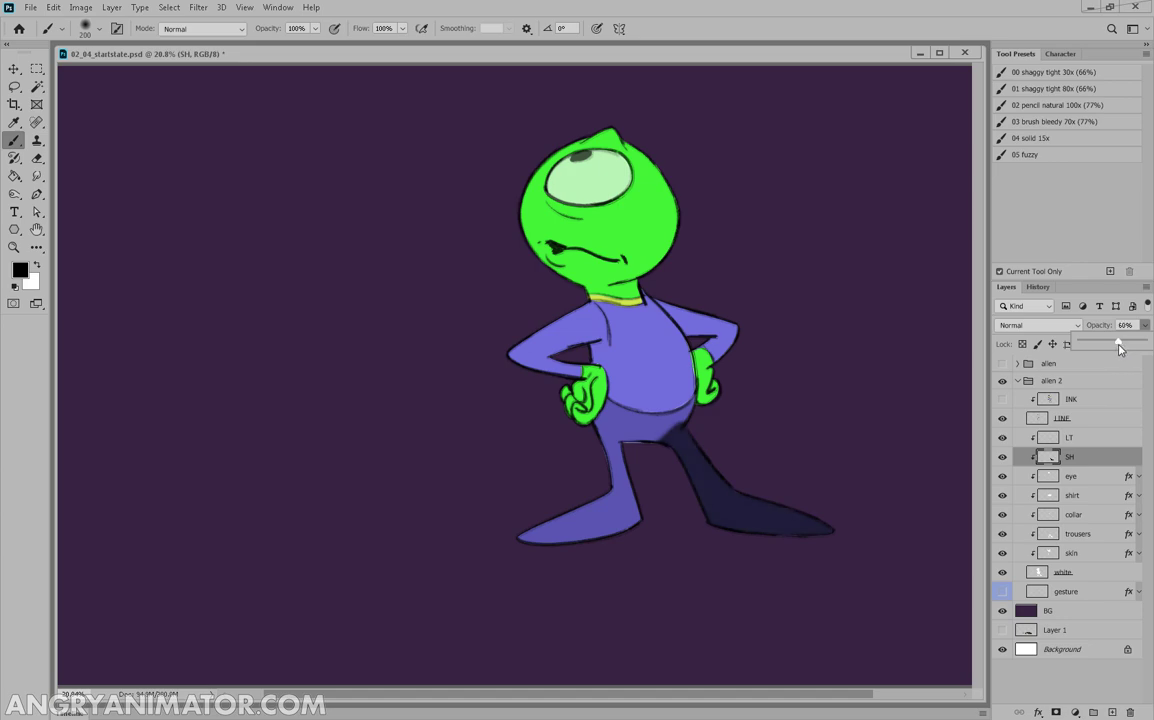
pyautogui.moveTo(1115, 348); pyautogui.dragTo(1119, 346)
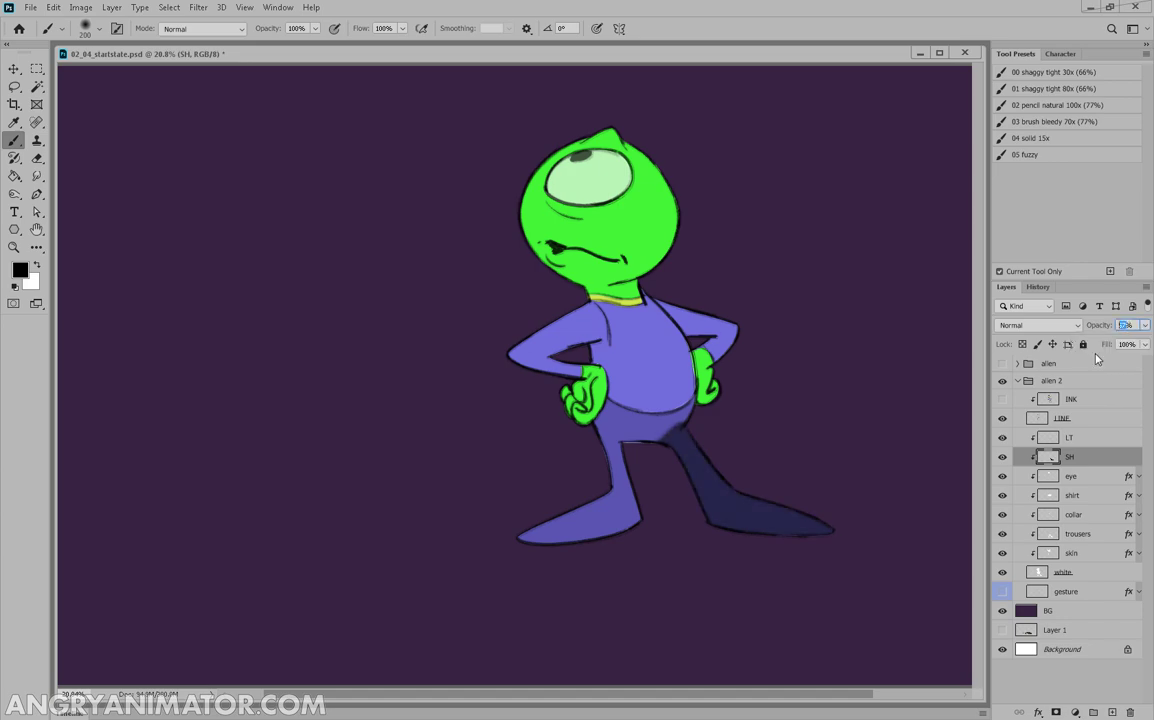
pyautogui.write('55')
pyautogui.click(1078, 475)
pyautogui.click(1071, 462)
pyautogui.press('Return')
# Try blend modes such as Color Burn, Overlay and Screen on the SH layer to compare the leg shading
pyautogui.click(1036, 326)
pyautogui.click(1020, 367)
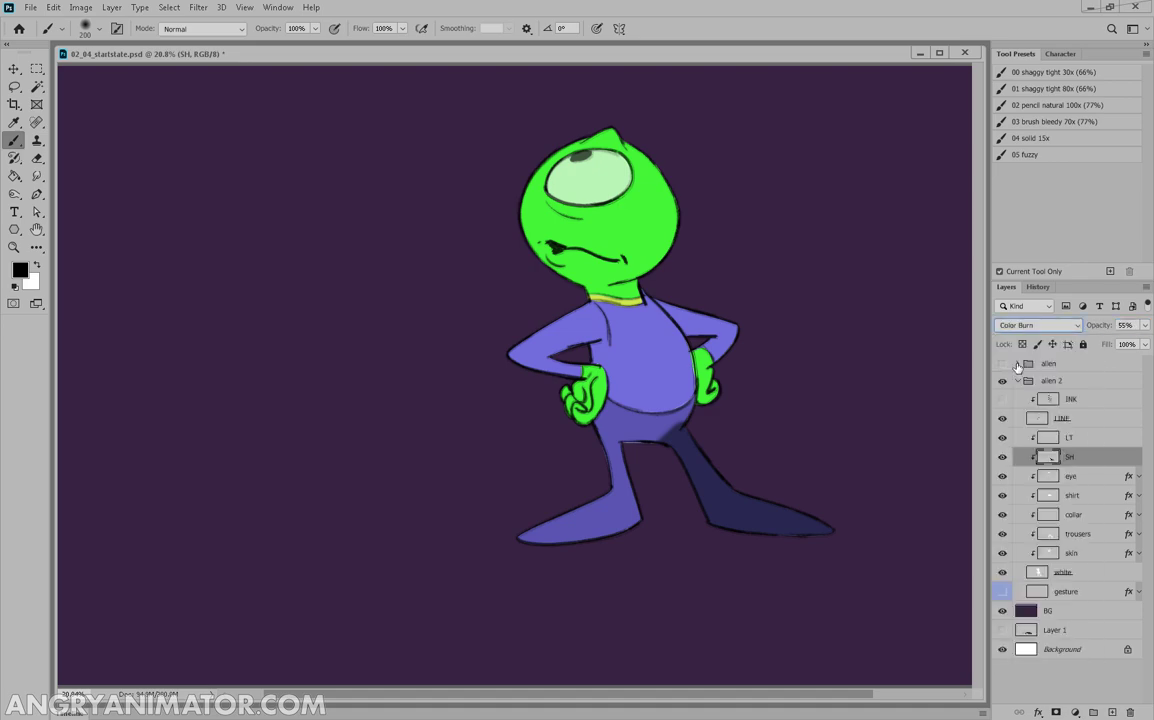
pyautogui.press('Down')
pyautogui.press('Down')
pyautogui.press('Down')
pyautogui.press('Down')
pyautogui.press('Down')
pyautogui.press('Down')
pyautogui.press('Down')
pyautogui.press('Down')
pyautogui.press('Down')
pyautogui.press('Up')
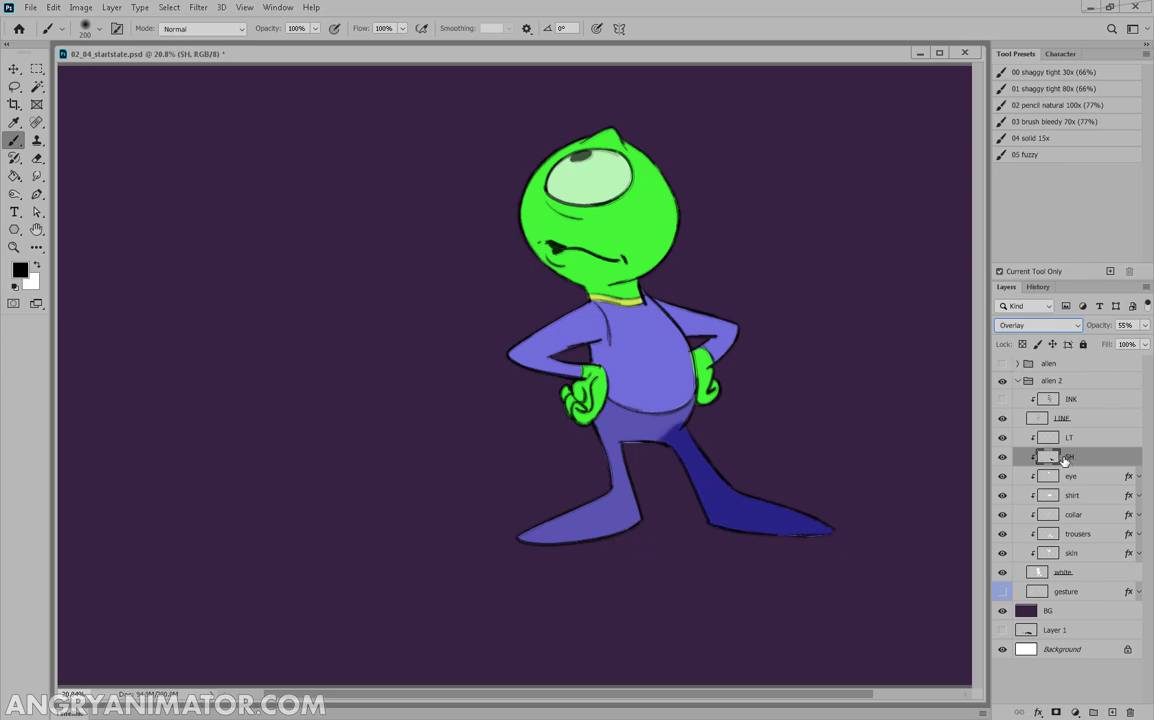
pyautogui.press('Up')
pyautogui.press('Up')
pyautogui.press('Up')
pyautogui.press('Up')
# Return the SH layer to Normal blending at 100% opacity and clear the black paint from it
pyautogui.click(1050, 328)
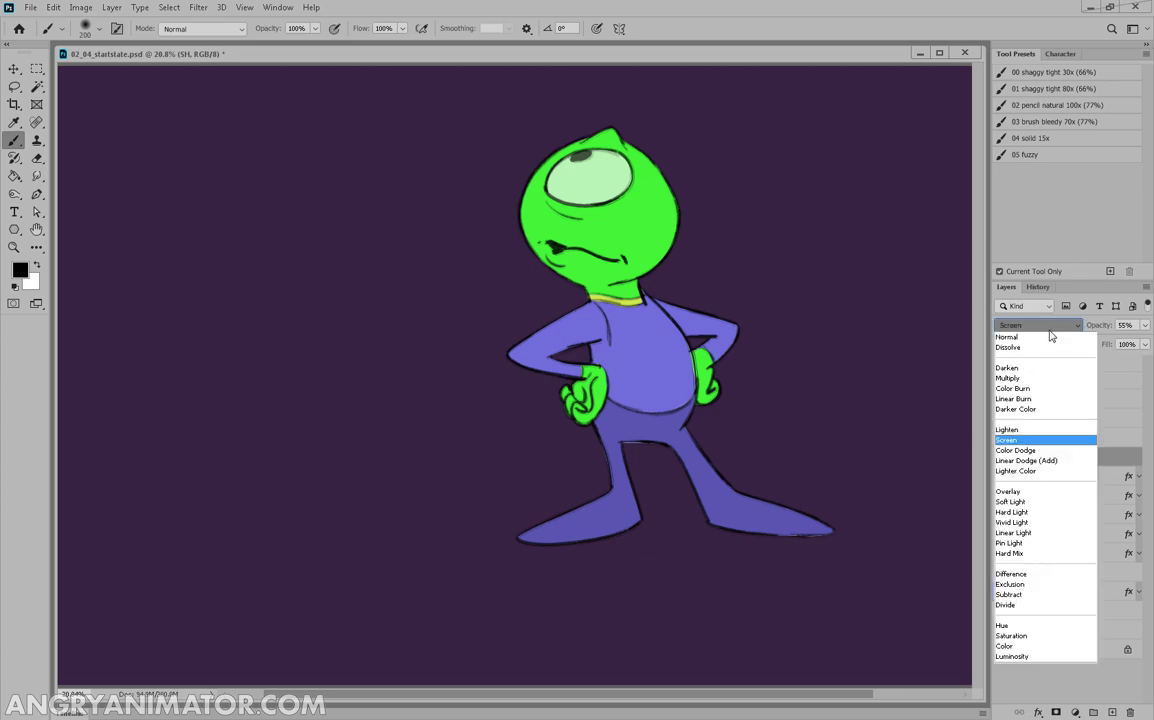
pyautogui.click(1050, 337)
pyautogui.click(1144, 326)
pyautogui.moveTo(1133, 342); pyautogui.dragTo(1152, 346)
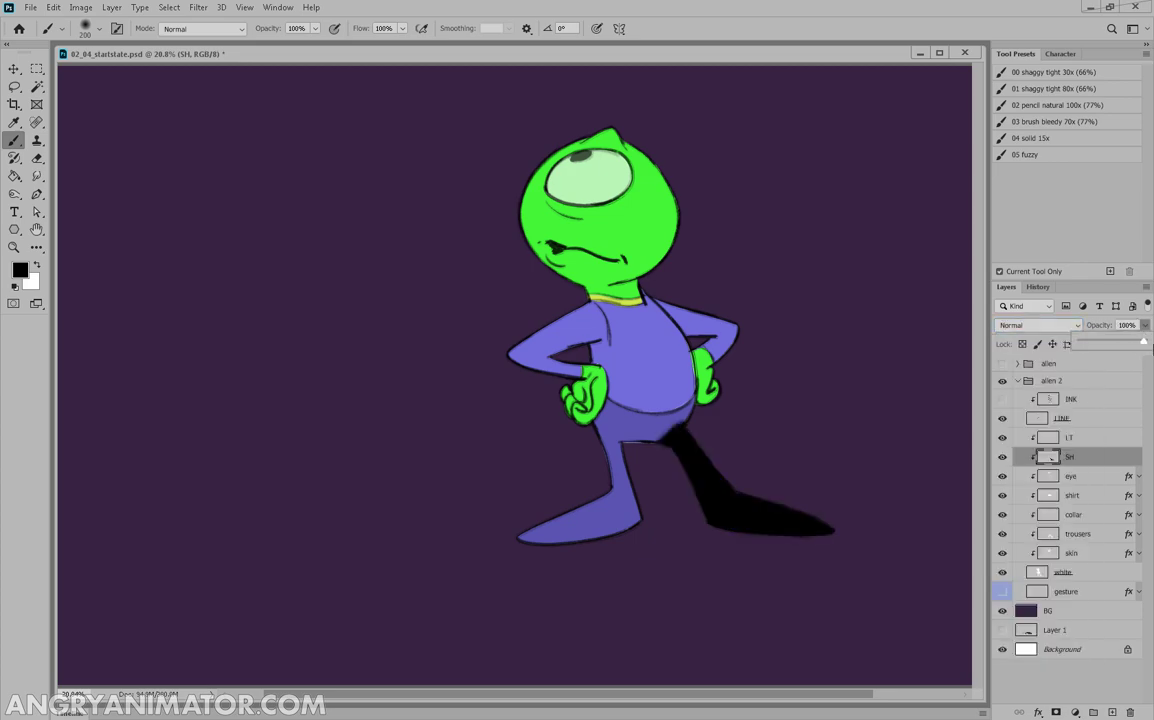
pyautogui.click(1074, 456)
pyautogui.hotkey('ctrl', 'a')
pyautogui.press('Delete')
pyautogui.hotkey('ctrl', 'd')
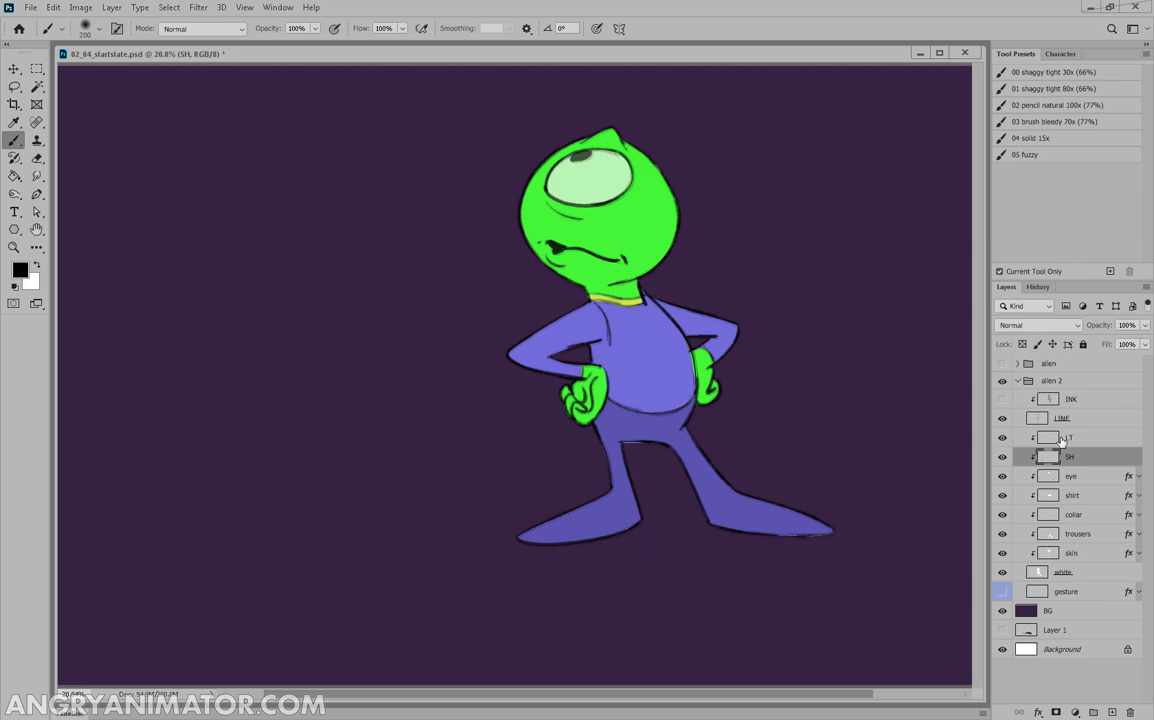
# Set the foreground colour to a dark red for the shading
pyautogui.press('i')
pyautogui.click(37, 263)
pyautogui.click(20, 270)
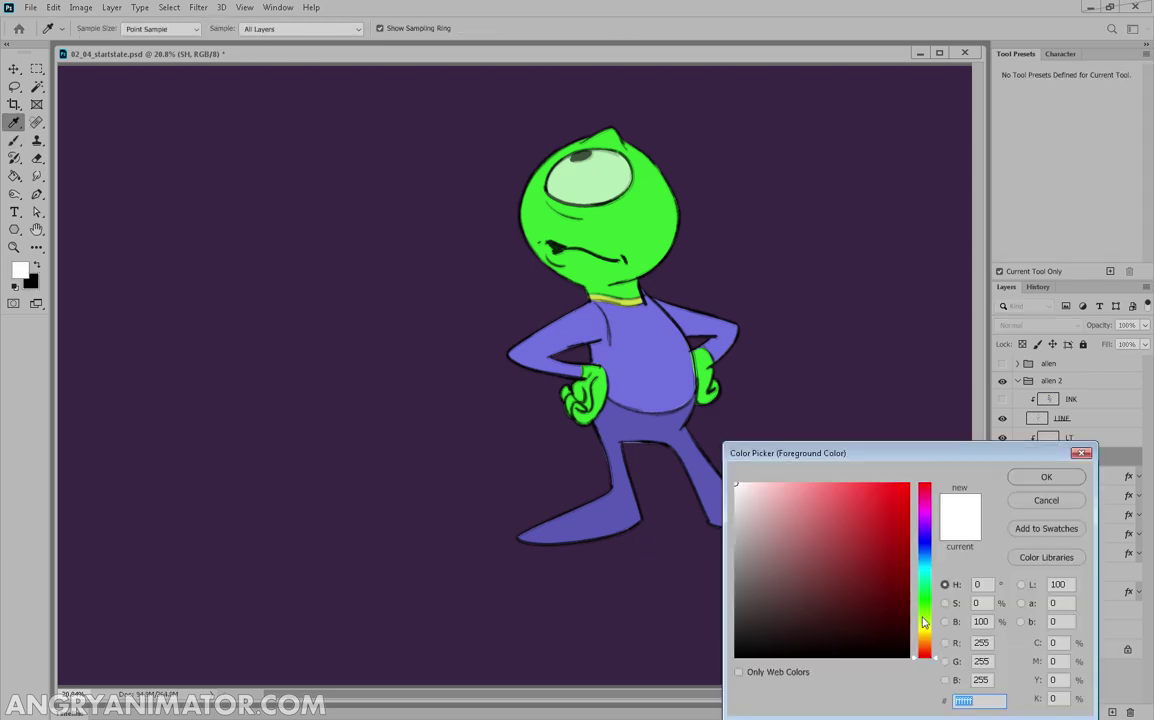
pyautogui.click(889, 604)
pyautogui.click(1046, 477)
# Paint soft dark red shading over the alien's head, body and legs on the SH layer, leaving the left-facing edges lit
pyautogui.click(16, 142)
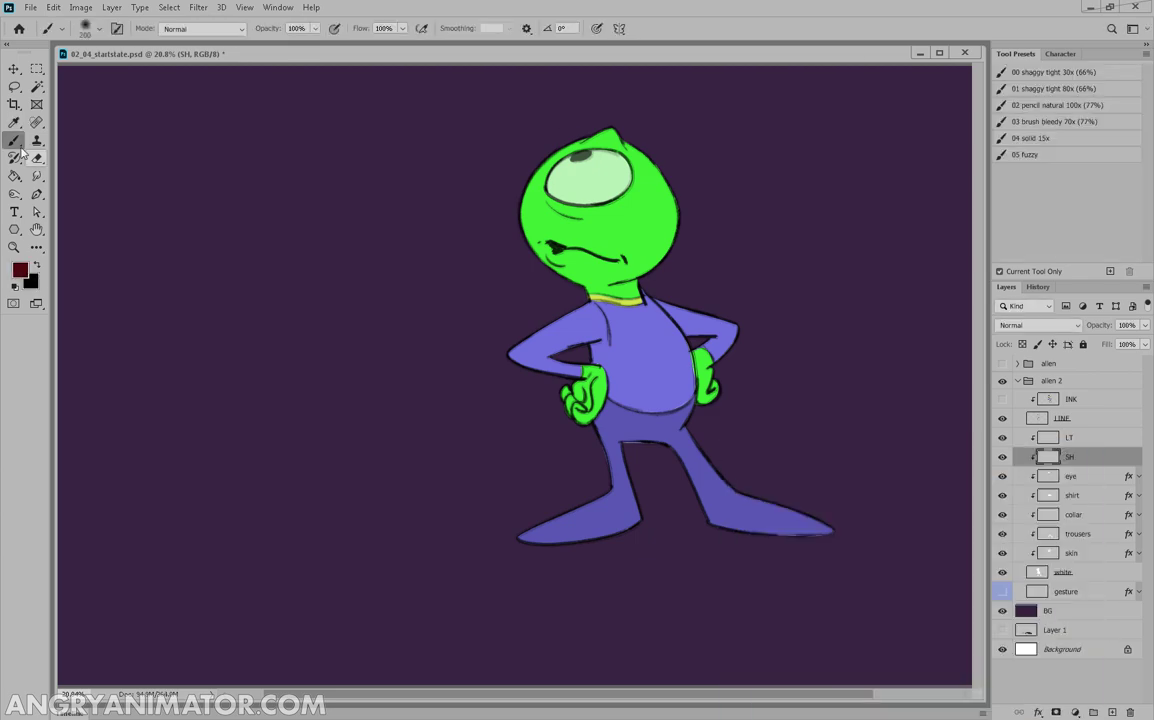
pyautogui.press(']')
pyautogui.press(']')
pyautogui.press(']')
pyautogui.moveTo(696, 454)
pyautogui.mouseDown()
pyautogui.moveTo(726, 457)
pyautogui.moveTo(819, 546)
pyautogui.mouseUp()
pyautogui.moveTo(679, 374)
pyautogui.mouseDown()
pyautogui.moveTo(672, 386)
pyautogui.moveTo(700, 330)
pyautogui.mouseUp()
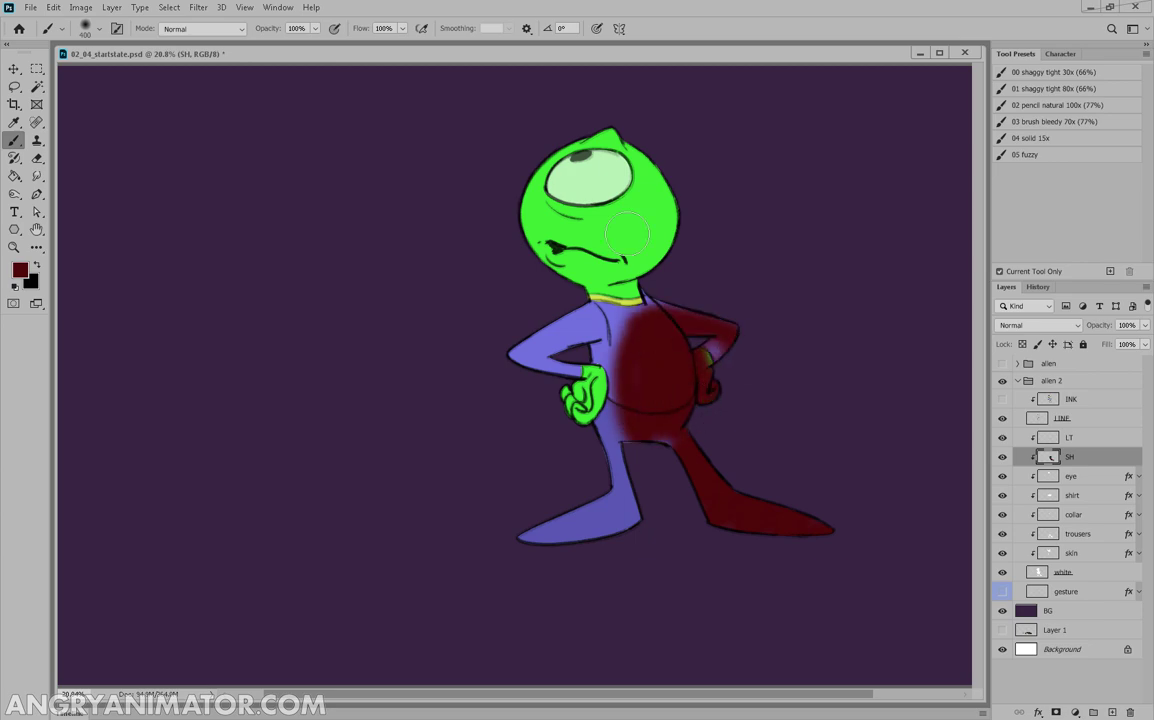
pyautogui.press(']')
pyautogui.moveTo(627, 233)
pyautogui.mouseDown()
pyautogui.moveTo(654, 215)
pyautogui.moveTo(618, 266)
pyautogui.moveTo(601, 341)
pyautogui.moveTo(564, 348)
pyautogui.moveTo(654, 418)
pyautogui.moveTo(632, 460)
pyautogui.moveTo(637, 502)
pyautogui.moveTo(590, 542)
pyautogui.moveTo(534, 555)
pyautogui.moveTo(734, 491)
pyautogui.mouseUp()
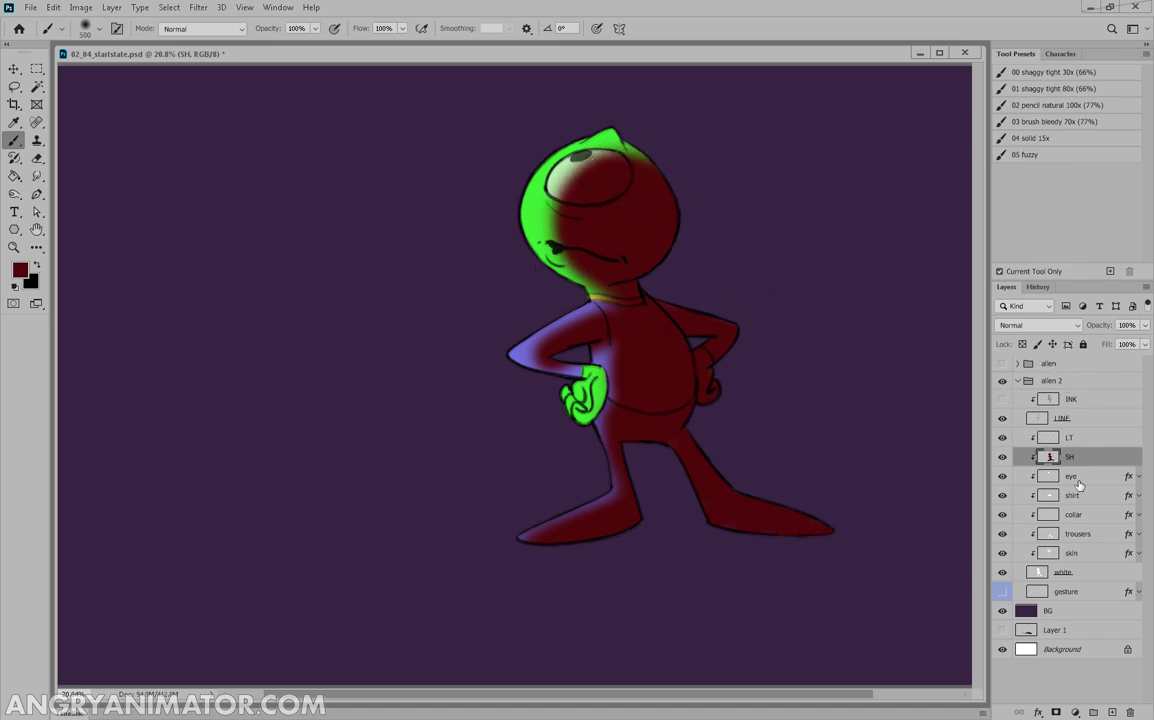
# Compare blend modes on the SH layer and set it to Hard Light
pyautogui.click(1040, 325)
pyautogui.click(1040, 325)
pyautogui.press('Down')
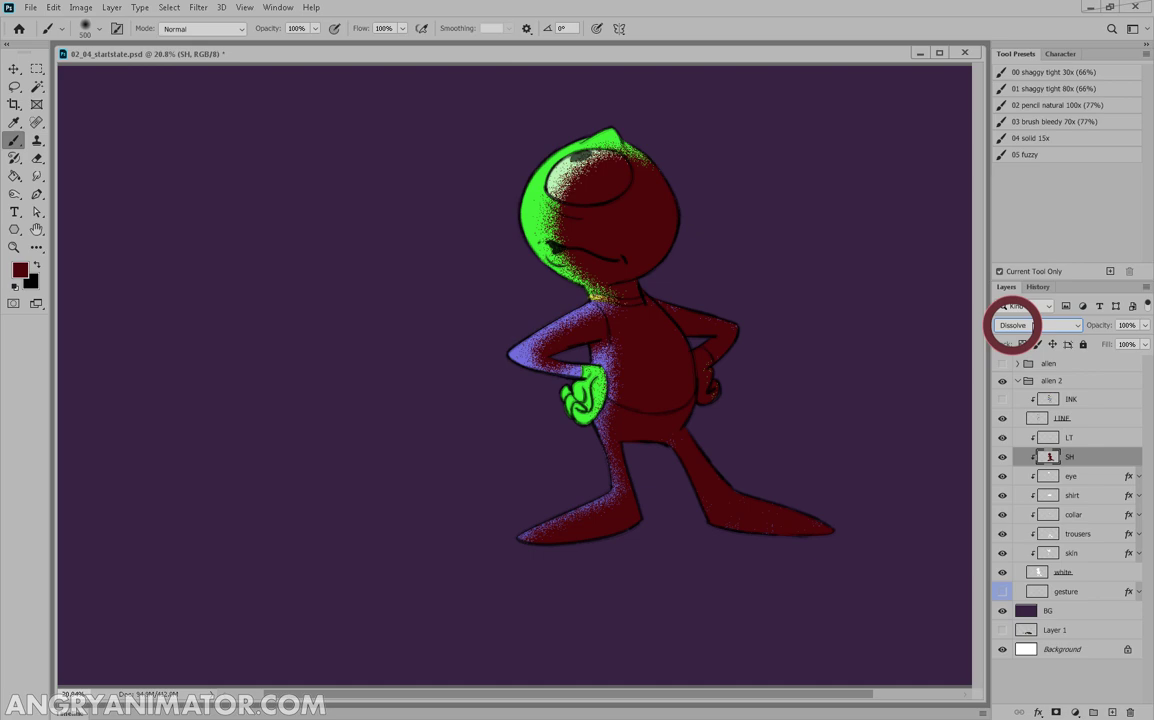
pyautogui.press('Down')
pyautogui.press('Down')
pyautogui.press('Up')
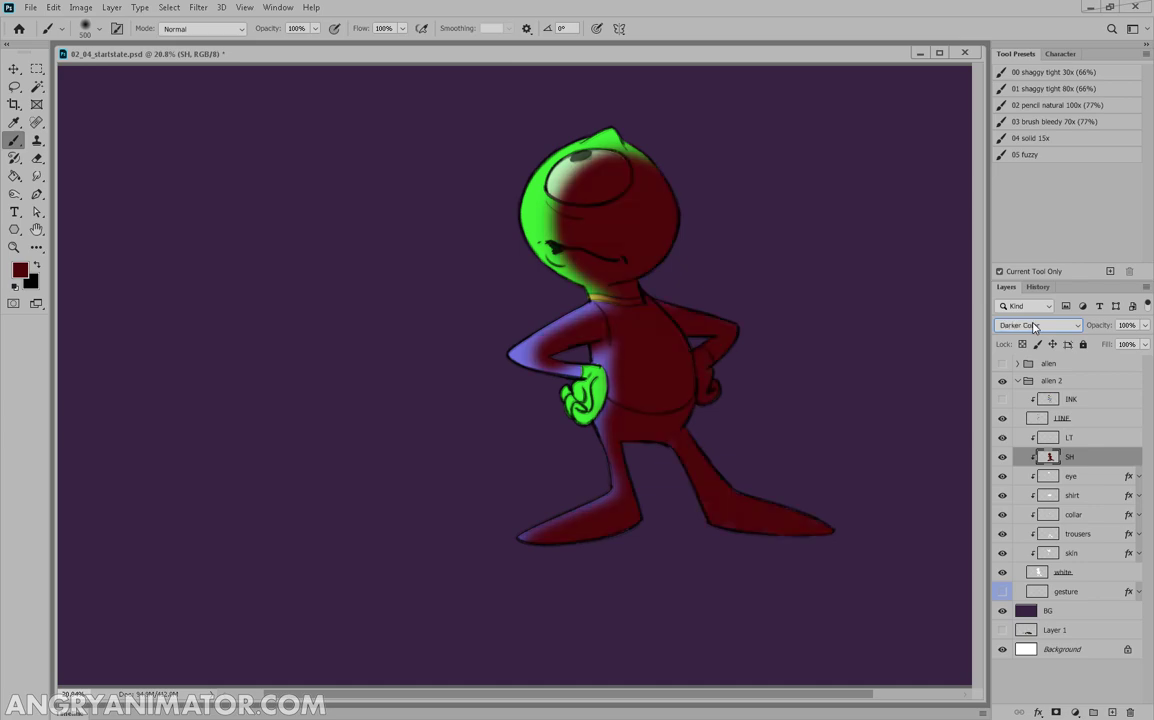
pyautogui.scroll(-6, 1034, 328)
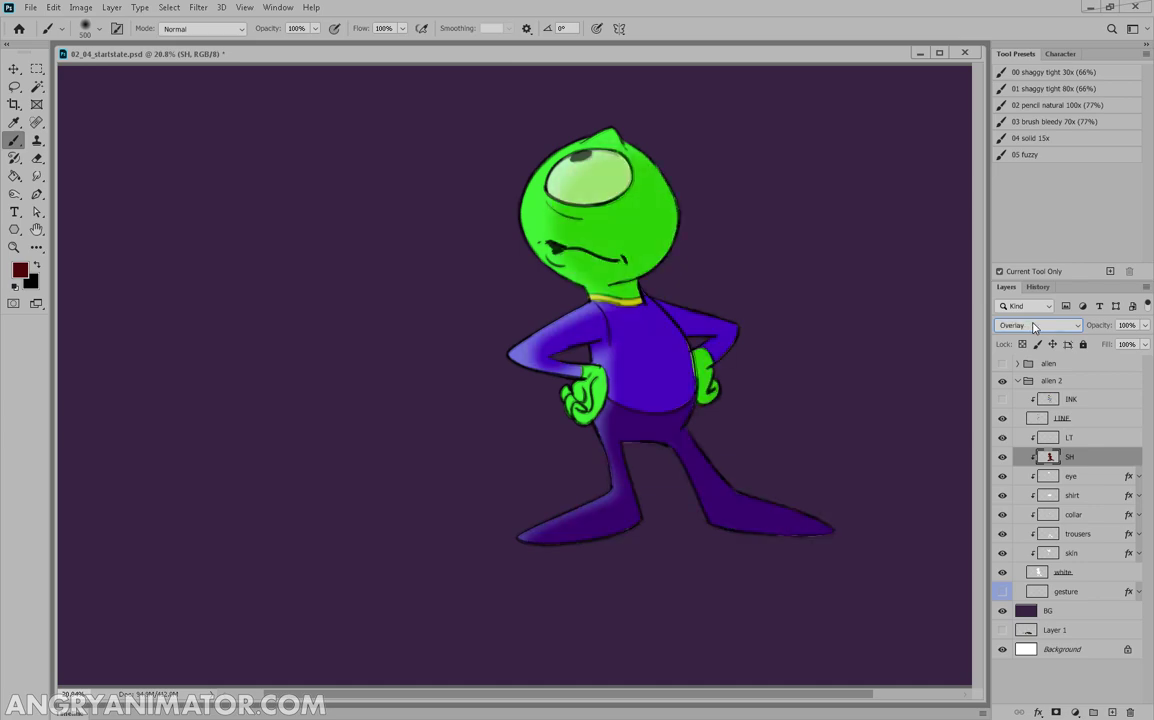
pyautogui.scroll(-1, 1034, 328)
pyautogui.scroll(-2, 1034, 328)
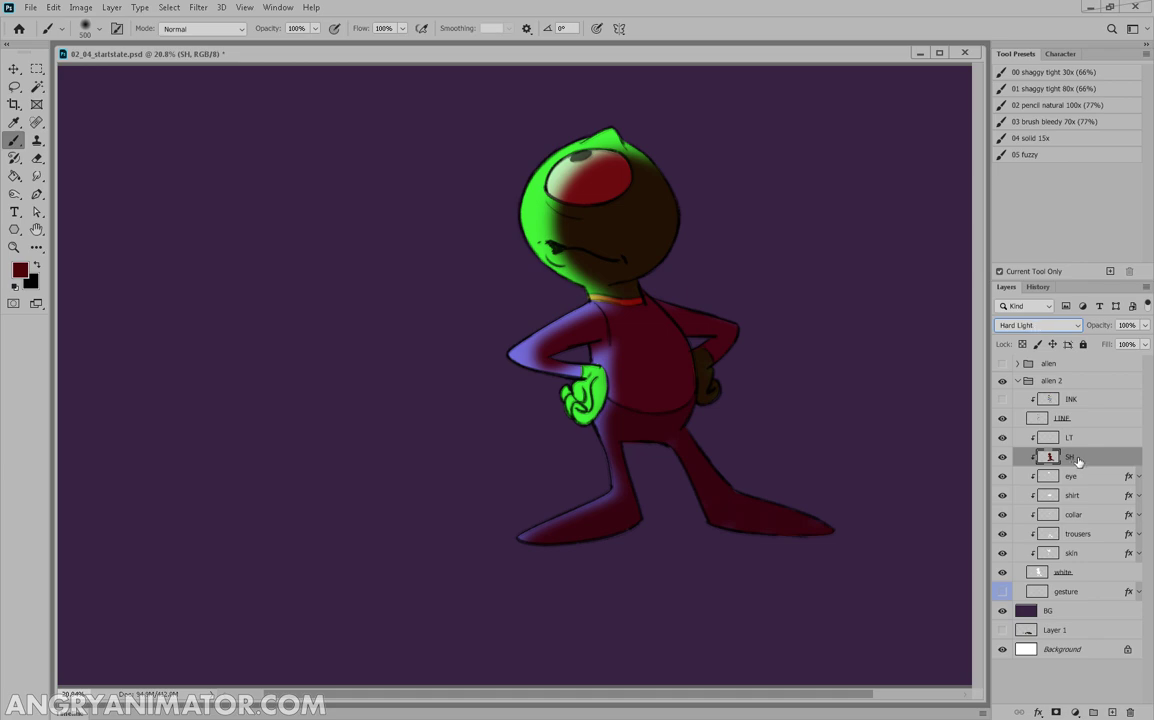
# Choose the Eraser with the soft 40x 100% preset and enlarge it to 500 px
pyautogui.moveTo(672, 316)
pyautogui.mouseDown()
pyautogui.moveTo(666, 354)
pyautogui.moveTo(618, 291)
pyautogui.mouseUp()
pyautogui.click(37, 158)
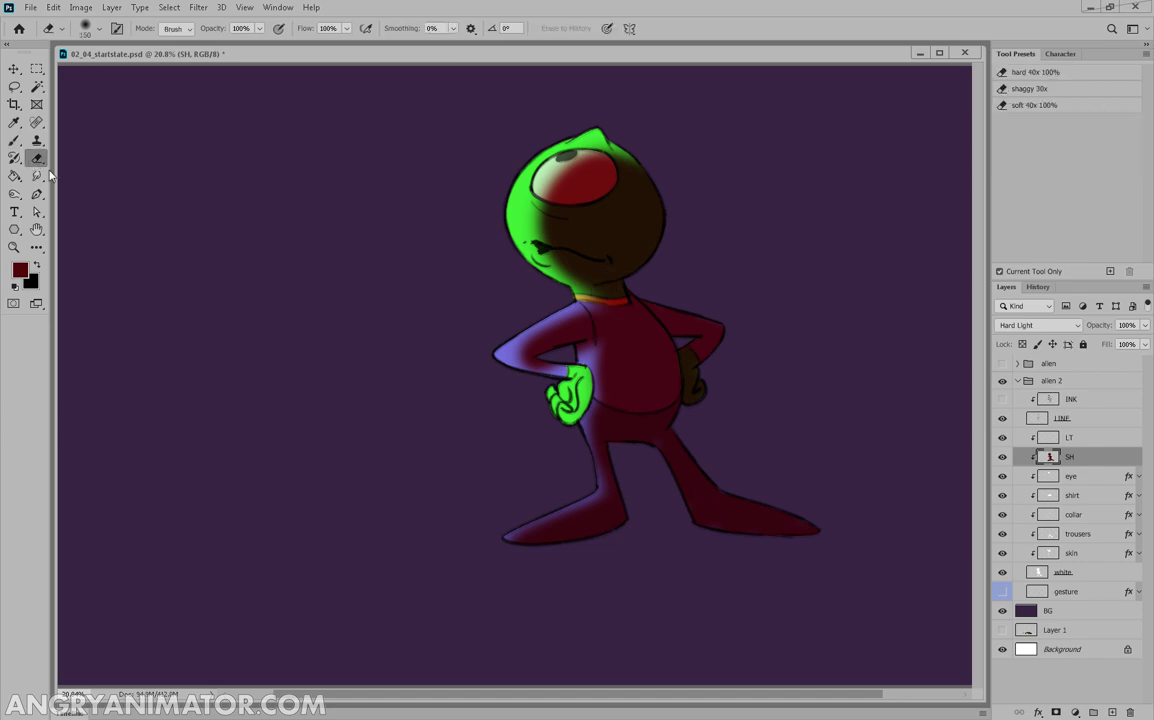
pyautogui.click(1040, 106)
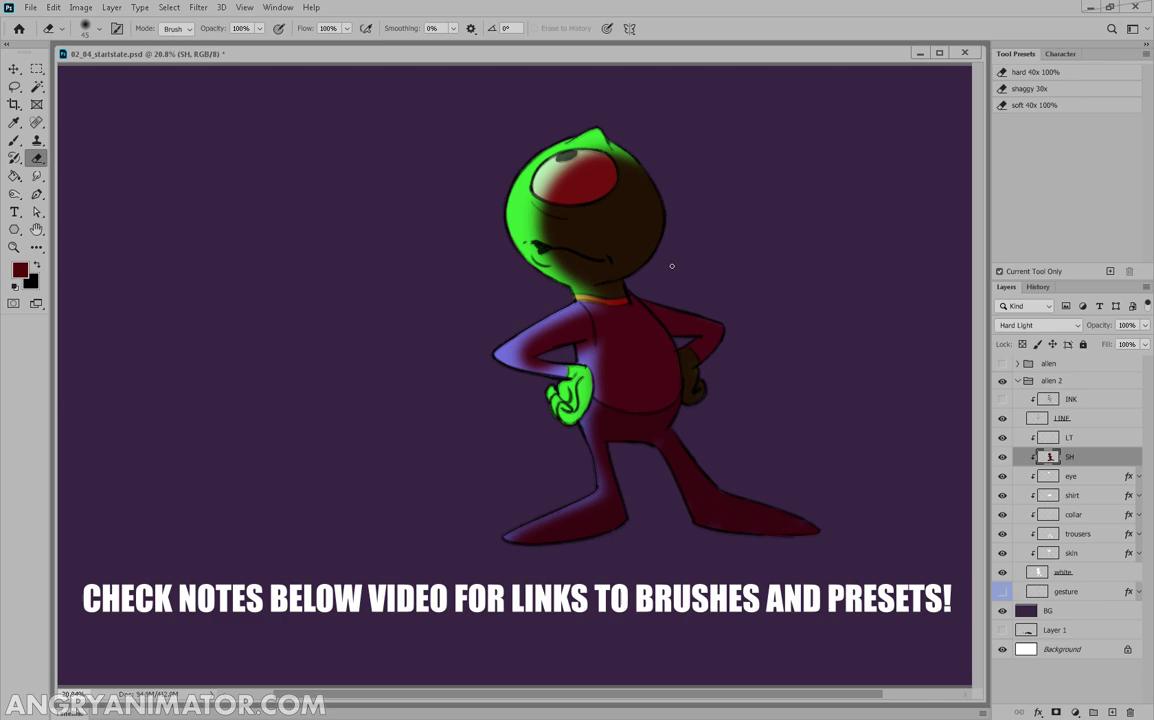
pyautogui.press(']')
pyautogui.press(']')
pyautogui.press(']')
pyautogui.press(']')
pyautogui.press(']')
pyautogui.press(']')
pyautogui.press(']')
pyautogui.press(']')
pyautogui.press(']')
pyautogui.press(']')
pyautogui.press(']')
pyautogui.press(']')
pyautogui.press(']')
pyautogui.press(']')
pyautogui.press(']')
pyautogui.press(']')
pyautogui.press('[')
pyautogui.press('[')
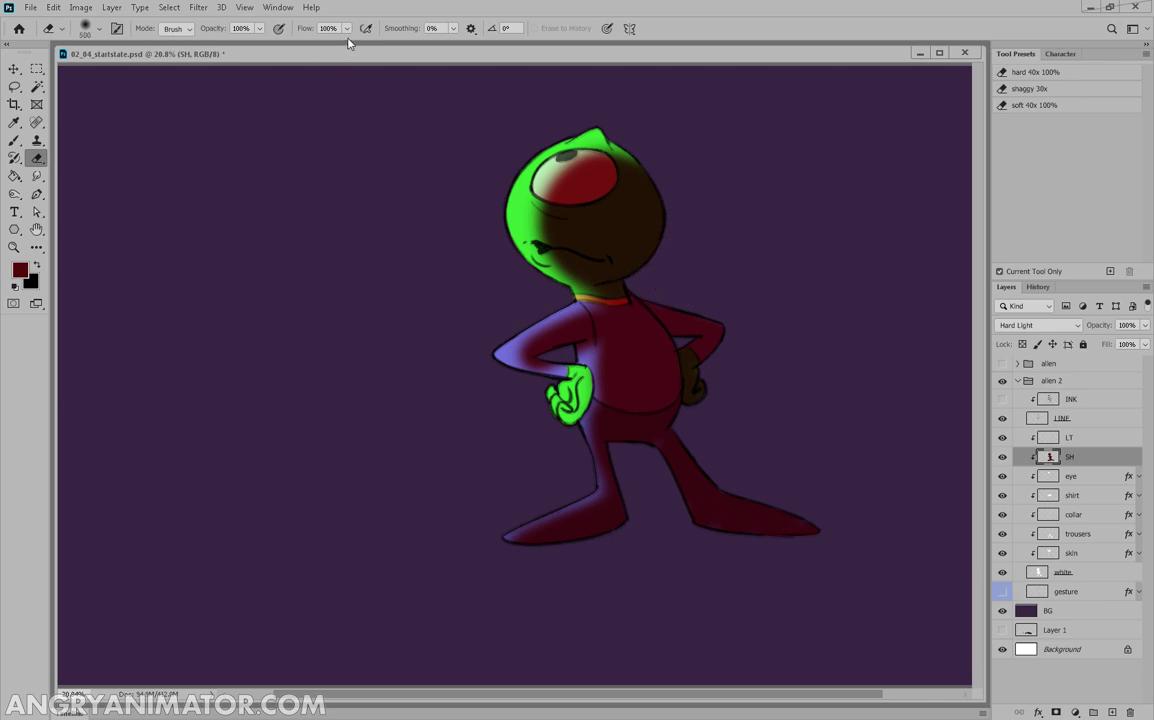
# Soften the SH shading on the near arm, eye, back of the head and far arm using the Eraser at 17% opacity and 250 px
pyautogui.click(259, 29)
pyautogui.moveTo(261, 44); pyautogui.dragTo(213, 47)
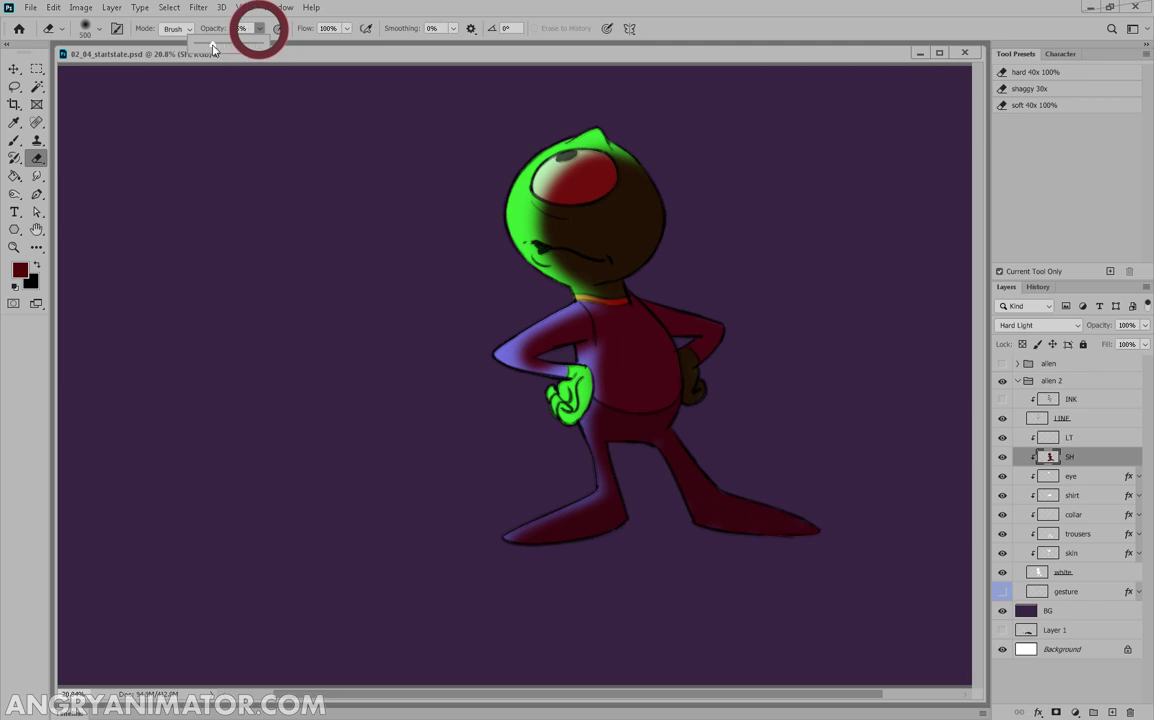
pyautogui.press('[')
pyautogui.press('[')
pyautogui.press('[')
pyautogui.moveTo(515, 343)
pyautogui.mouseDown()
pyautogui.moveTo(575, 316)
pyautogui.moveTo(507, 350)
pyautogui.moveTo(549, 335)
pyautogui.moveTo(509, 362)
pyautogui.moveTo(550, 373)
pyautogui.mouseUp()
pyautogui.moveTo(586, 172); pyautogui.dragTo(548, 188)
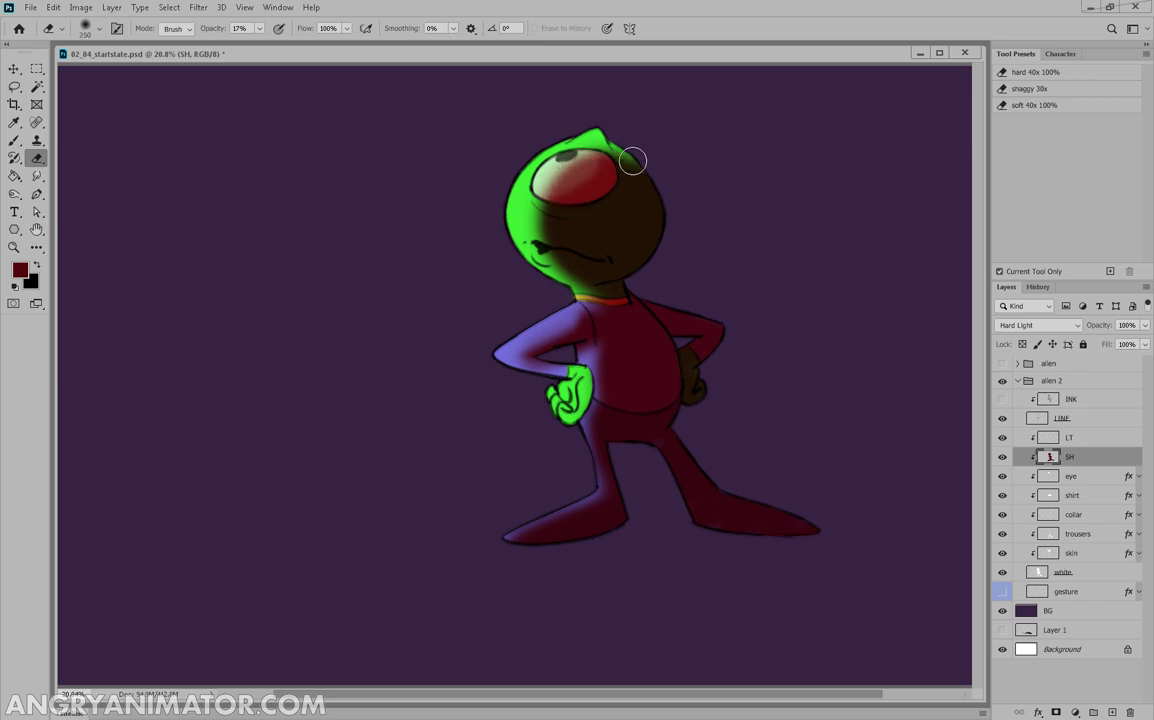
pyautogui.moveTo(634, 162)
pyautogui.mouseDown()
pyautogui.moveTo(668, 217)
pyautogui.moveTo(641, 277)
pyautogui.mouseUp()
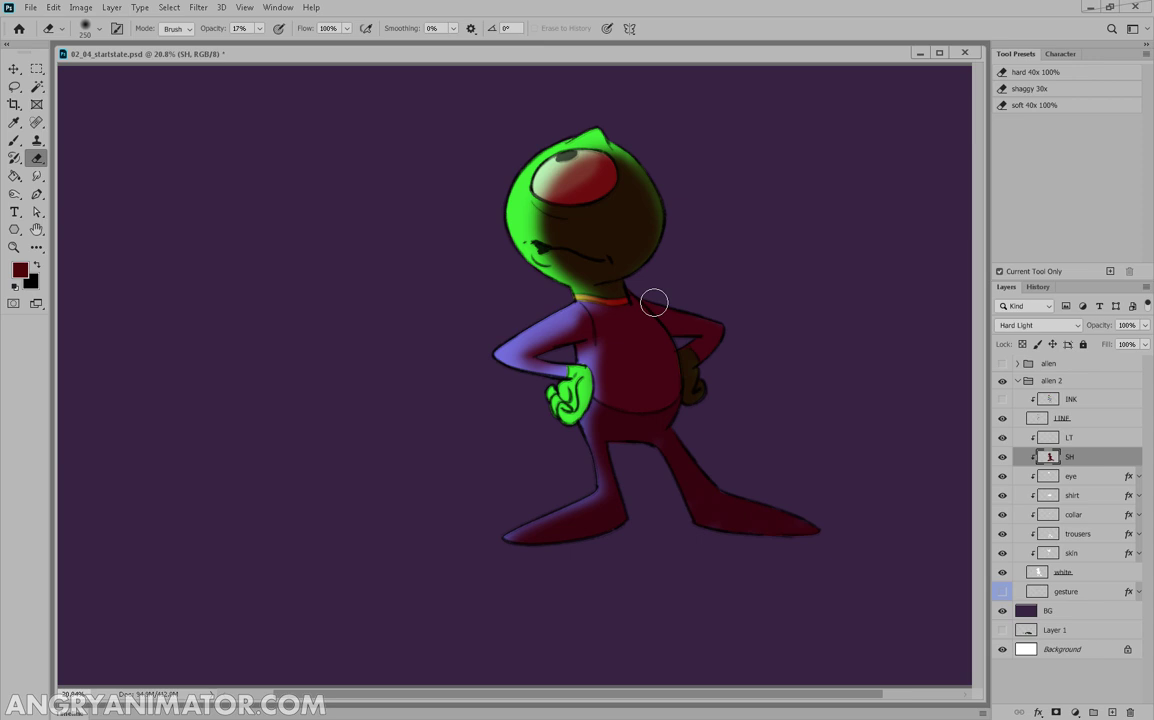
pyautogui.moveTo(656, 305); pyautogui.dragTo(722, 324)
# Lower the Eraser to 11% opacity and gently lighten the shading along the far arm's upper edge
pyautogui.click(259, 28)
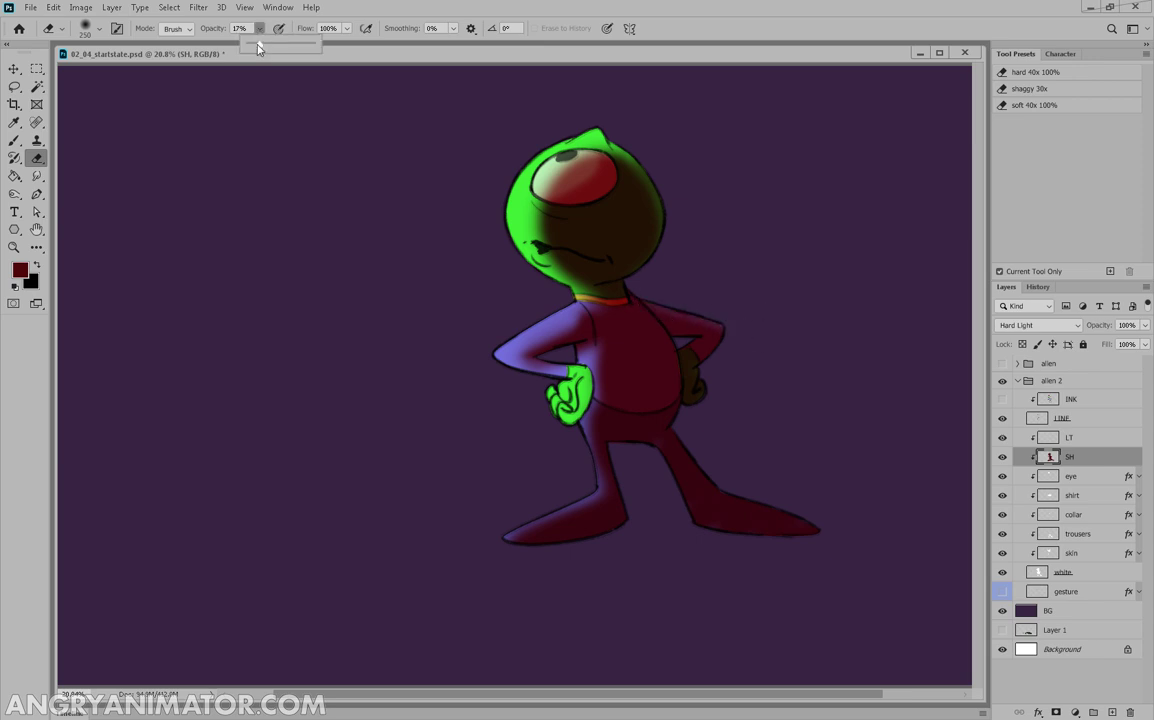
pyautogui.click(647, 305)
pyautogui.press('[')
pyautogui.press('[')
pyautogui.press('[')
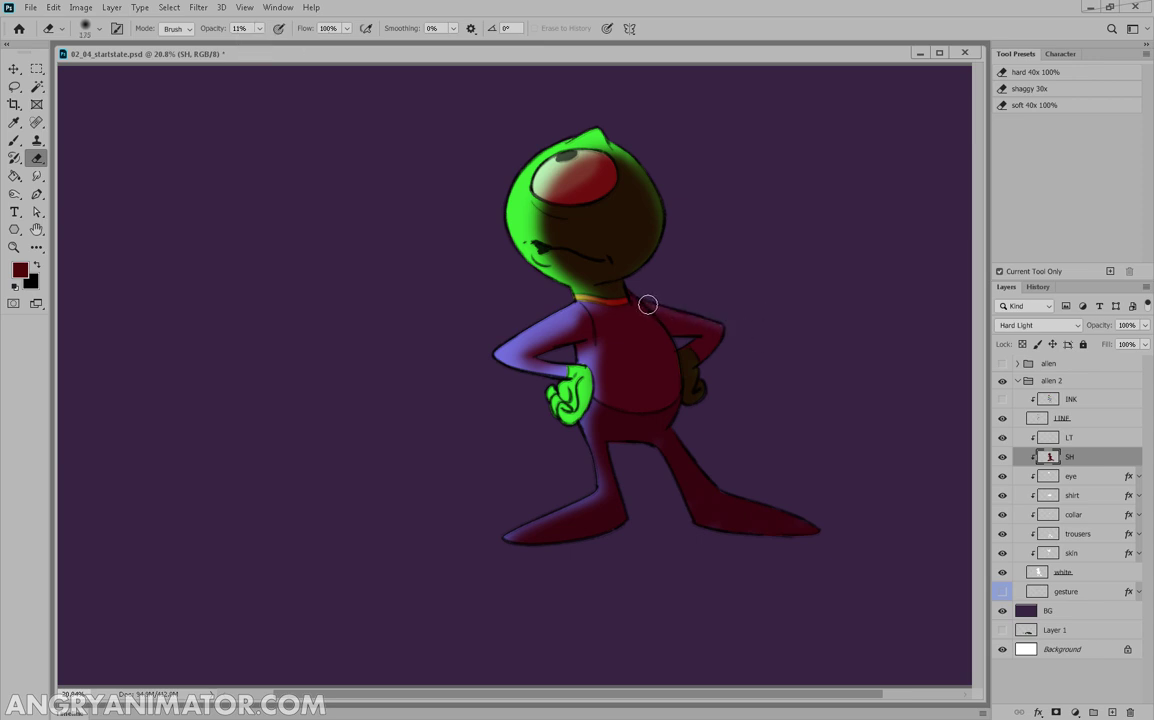
pyautogui.moveTo(647, 305); pyautogui.dragTo(734, 329)
pyautogui.press(']')
pyautogui.press(']')
pyautogui.press(']')
pyautogui.press('[')
pyautogui.press('[')
pyautogui.press('[')
pyautogui.press('[')
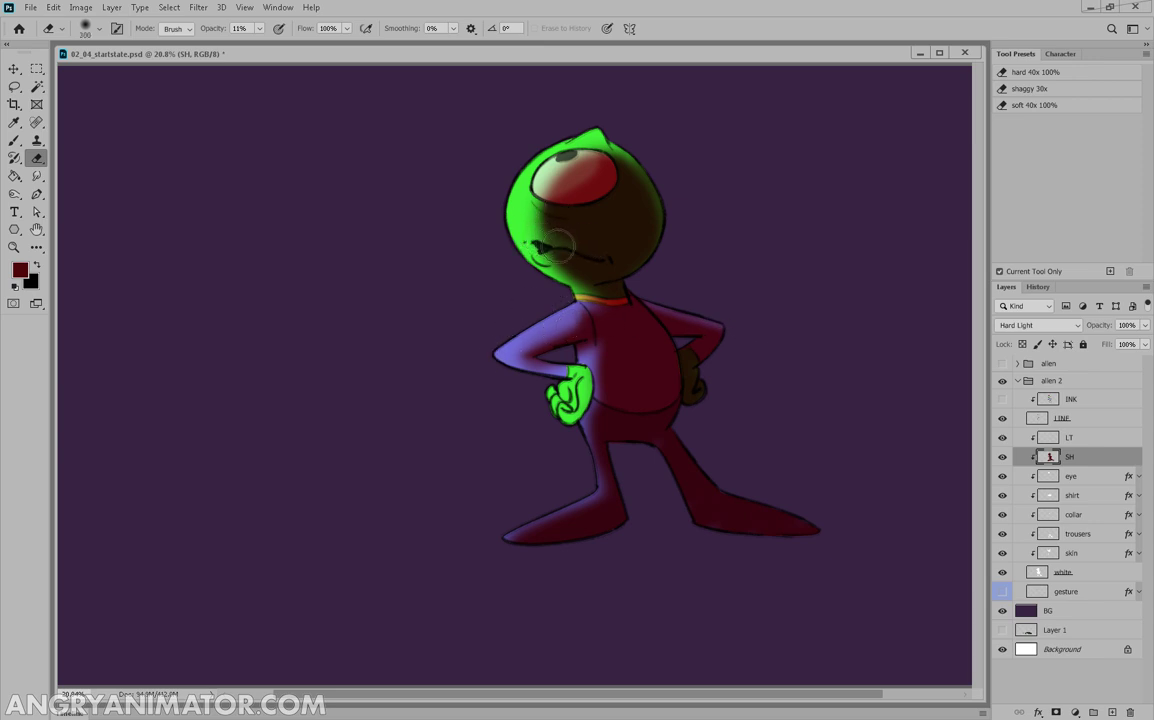
# Erase two small soft highlights into the shaded part of the alien's eye
pyautogui.press(']')
pyautogui.press(']')
pyautogui.press(']')
pyautogui.press(']')
pyautogui.click(602, 180)
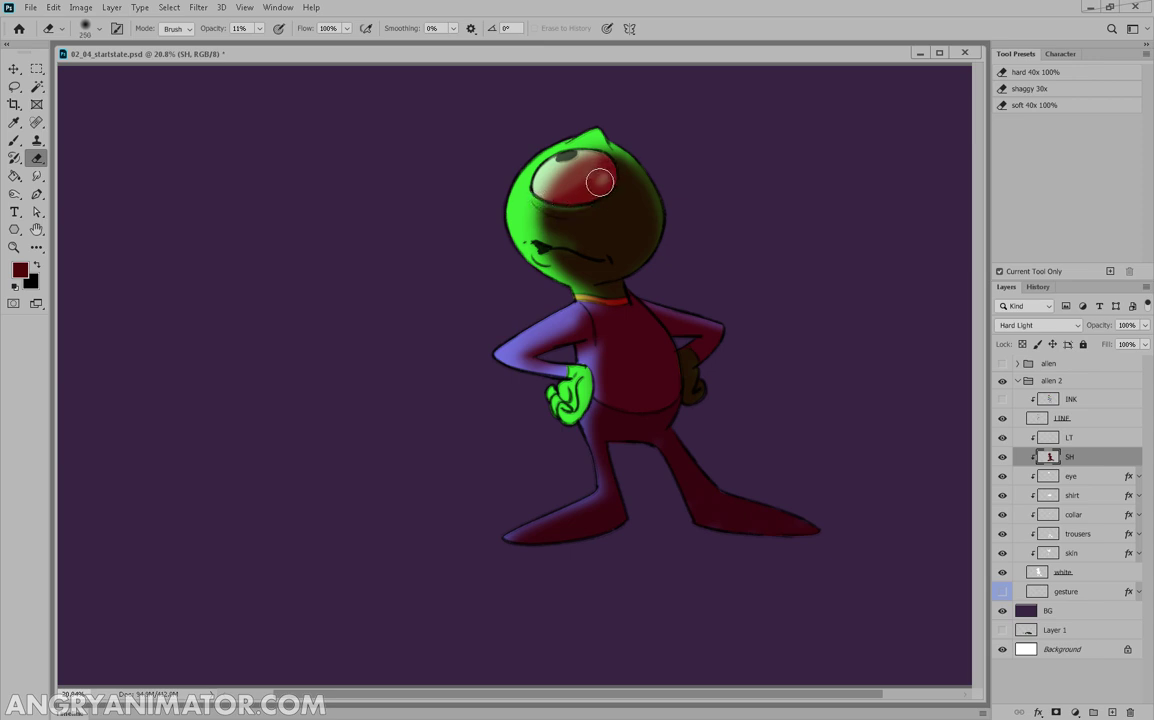
pyautogui.click(590, 188)
pyautogui.press('[')
pyautogui.press('[')
pyautogui.press('[')
# Paint soft dark red shading over the near hand, the underside of the near forearm and the torso edge with a 200 px Brush
pyautogui.click(14, 140)
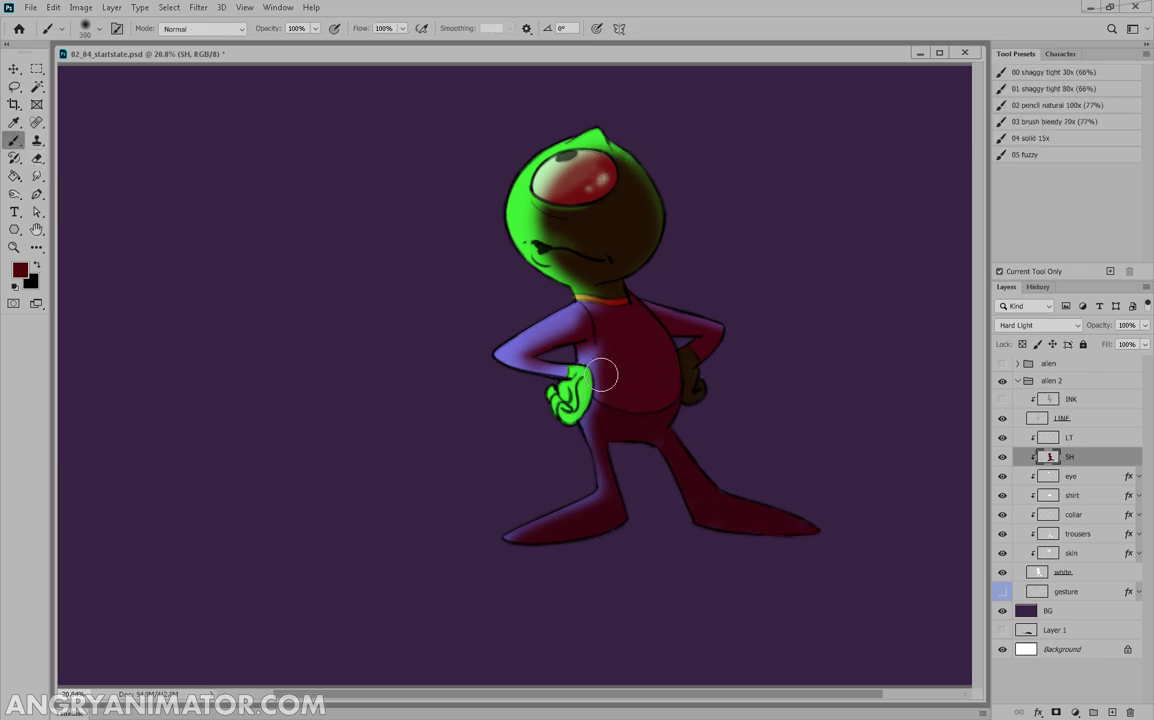
pyautogui.press('[')
pyautogui.press('[')
pyautogui.press('[')
pyautogui.moveTo(601, 376); pyautogui.dragTo(599, 405)
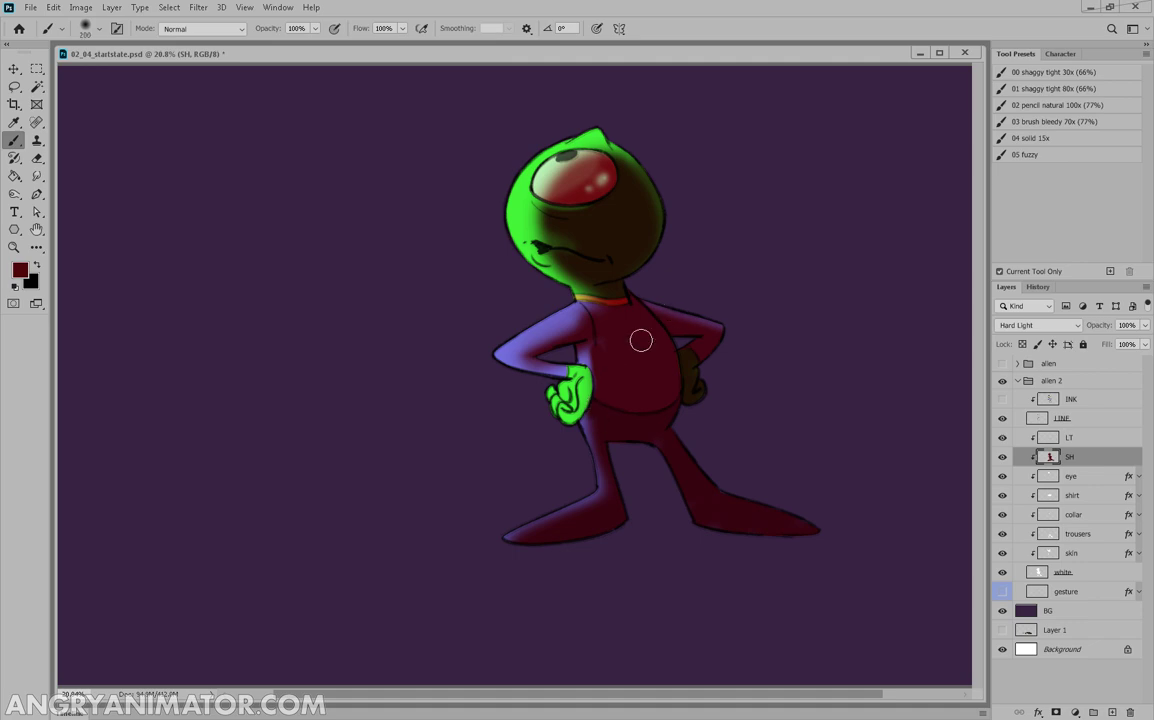
pyautogui.moveTo(586, 352)
pyautogui.mouseDown()
pyautogui.moveTo(580, 404)
pyautogui.moveTo(580, 376)
pyautogui.moveTo(512, 345)
pyautogui.moveTo(515, 385)
pyautogui.mouseUp()
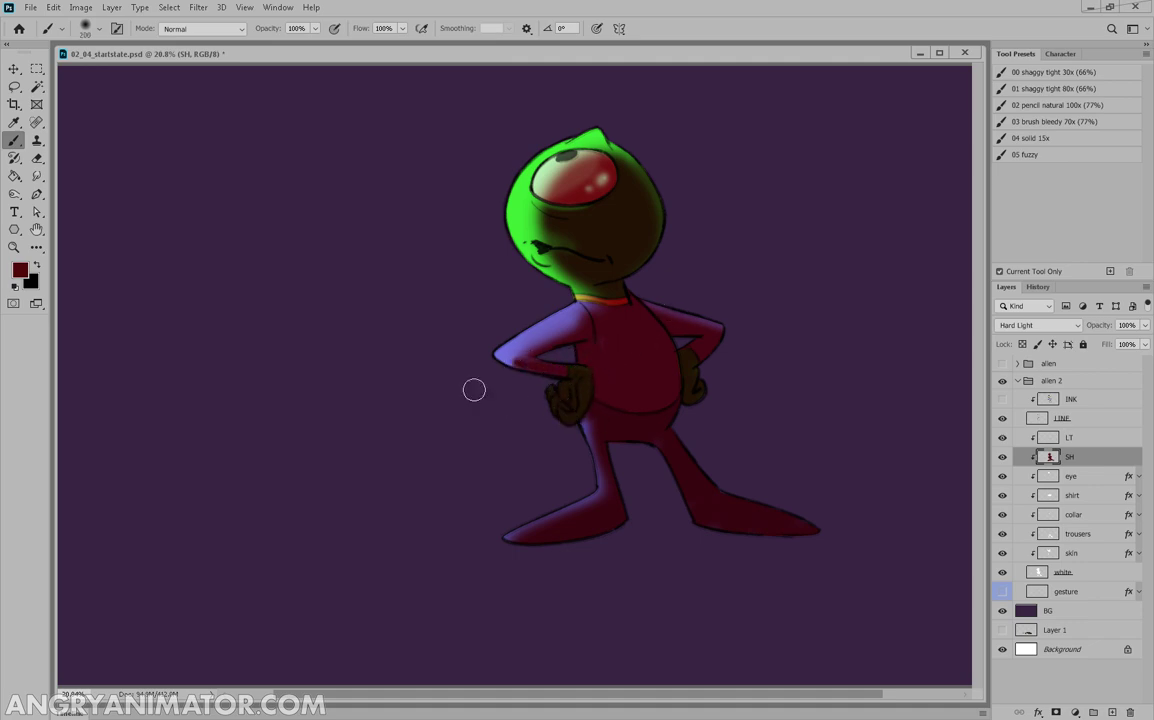
# Raise the Eraser's opacity to 21% and lighten the shading around the near elbow
pyautogui.click(37, 158)
pyautogui.press('[')
pyautogui.press('[')
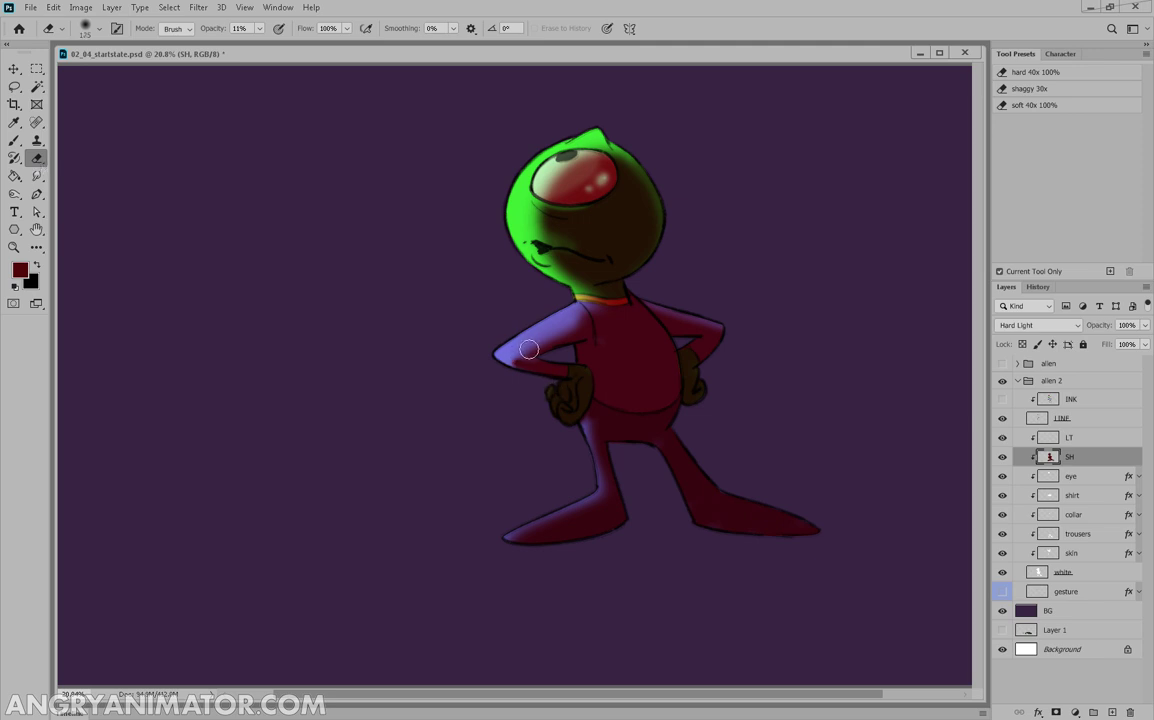
pyautogui.click(259, 30)
pyautogui.moveTo(264, 48); pyautogui.dragTo(268, 46)
pyautogui.click(521, 359)
pyautogui.press(']')
pyautogui.moveTo(525, 359); pyautogui.dragTo(518, 359)
# Lighten the shading on the hands and along the edges of the legs with the resized soft Eraser
pyautogui.press('[')
pyautogui.press('[')
pyautogui.press('[')
pyautogui.press('[')
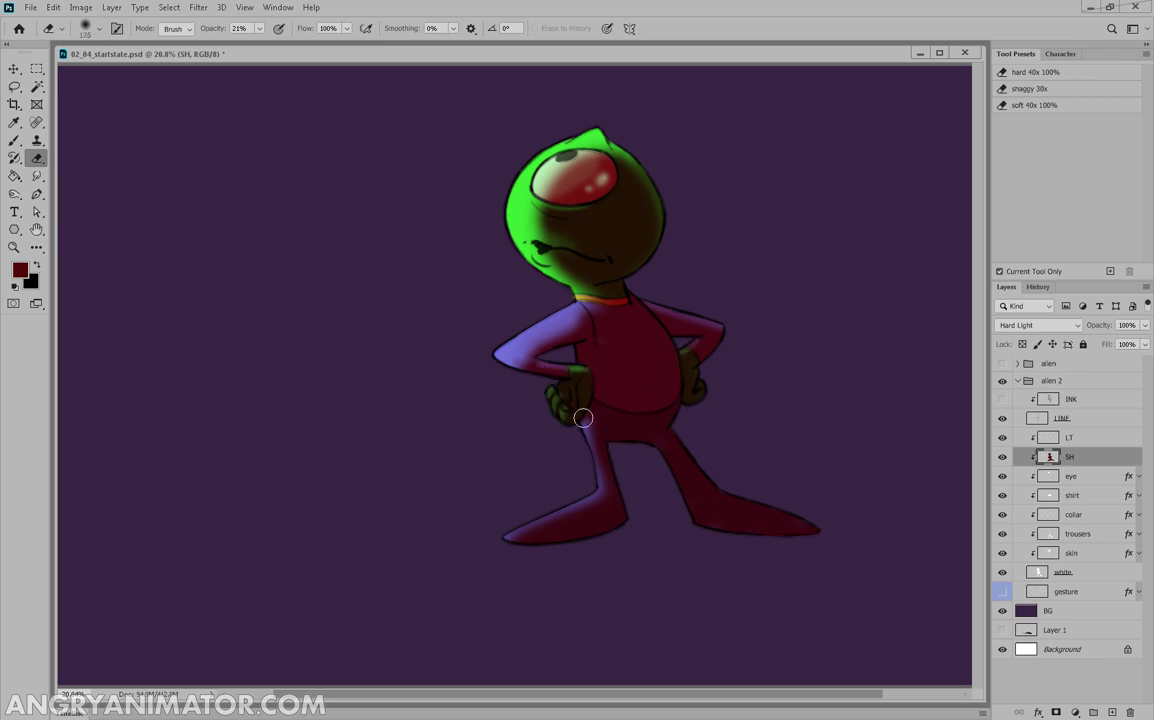
pyautogui.press(']')
pyautogui.press(']')
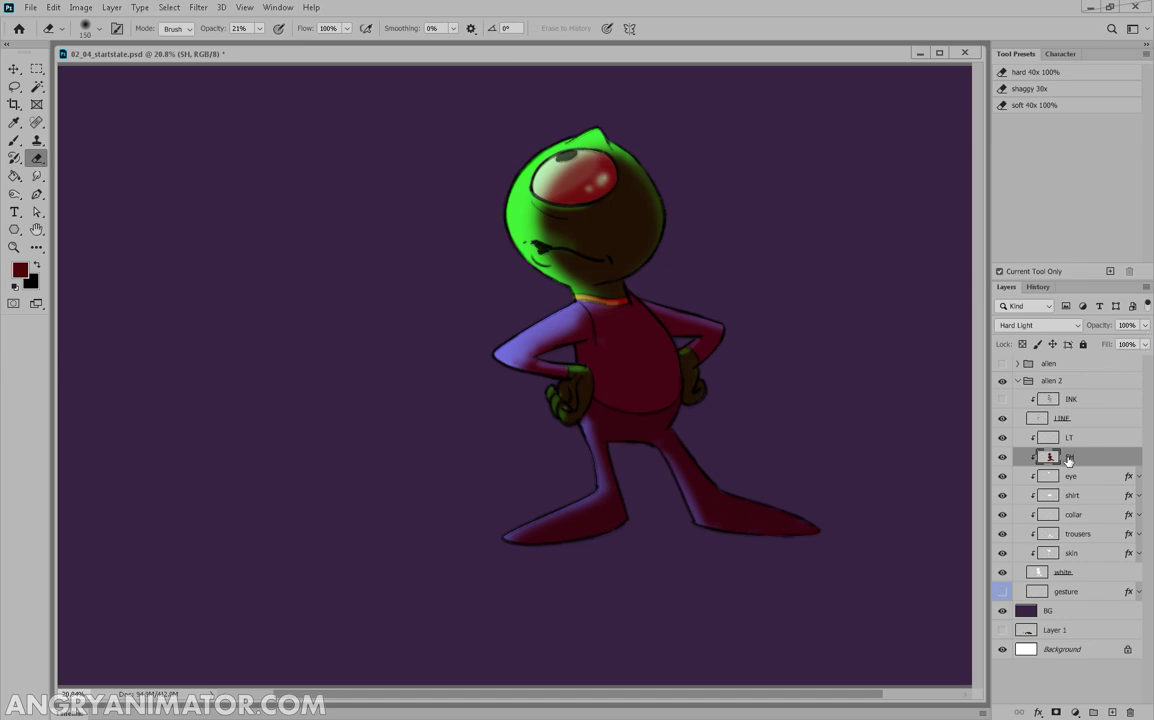
# Reduce the SH layer's opacity to 75%
pyautogui.click(1144, 325)
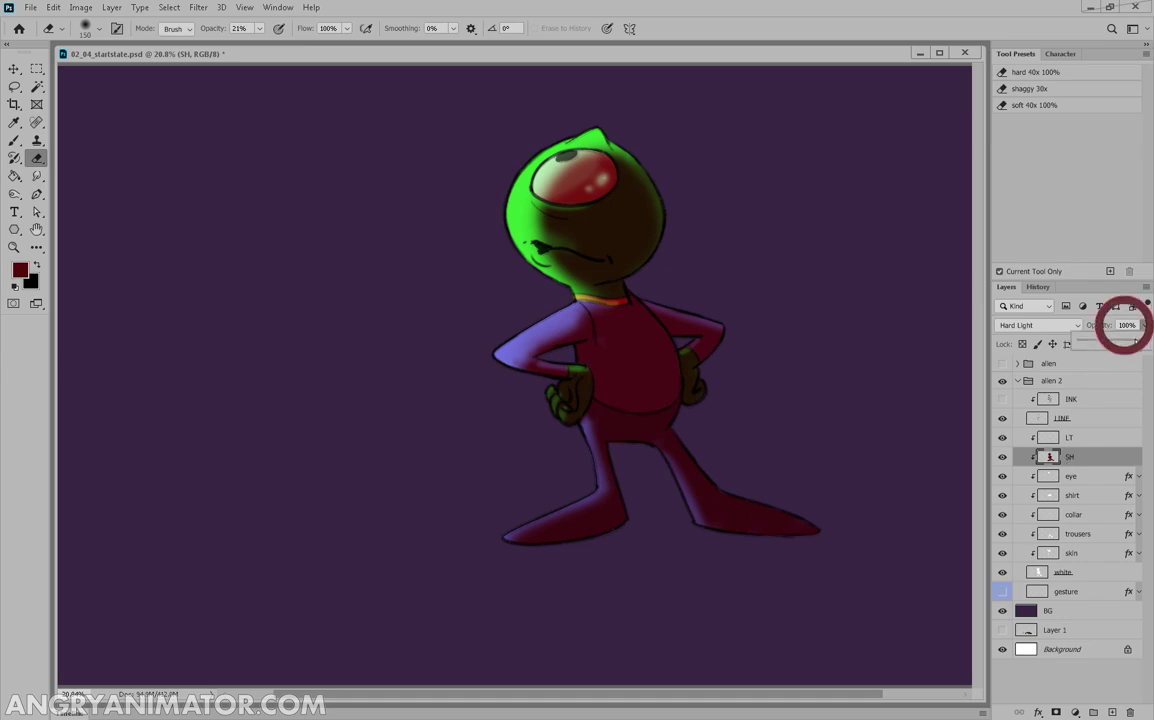
pyautogui.moveTo(1141, 341); pyautogui.dragTo(1129, 345)
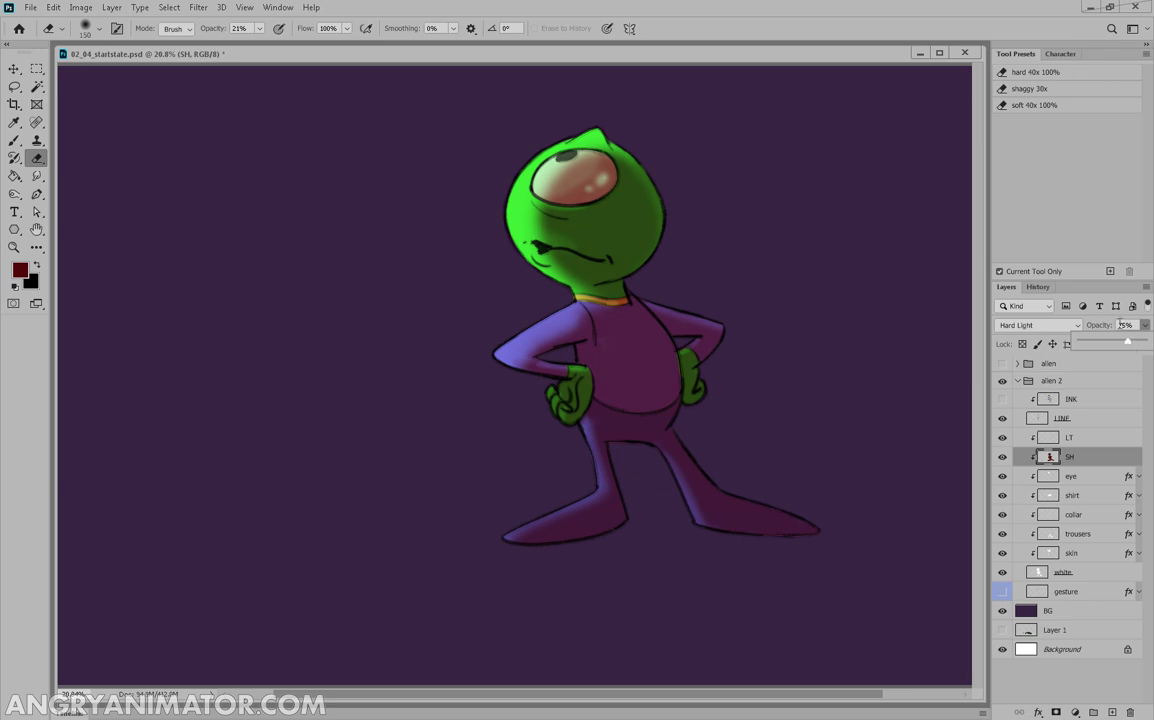
# Blend the shading on the near arm with the Smudge tool at 97% strength and inspect the result up close
pyautogui.click(37, 176)
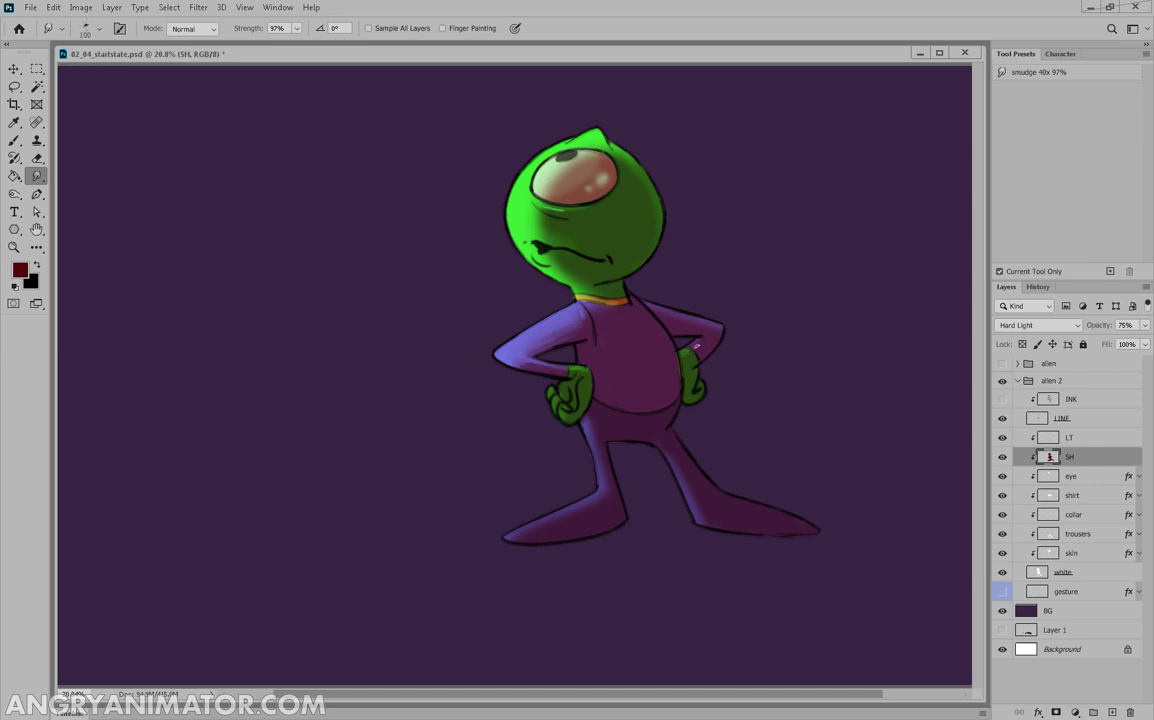
pyautogui.rightClick(480, 196)
pyautogui.doubleClick(708, 309)
pyautogui.press('z')
pyautogui.moveTo(575, 339)
pyautogui.mouseDown()
pyautogui.moveTo(631, 330)
pyautogui.moveTo(649, 309)
pyautogui.mouseUp()
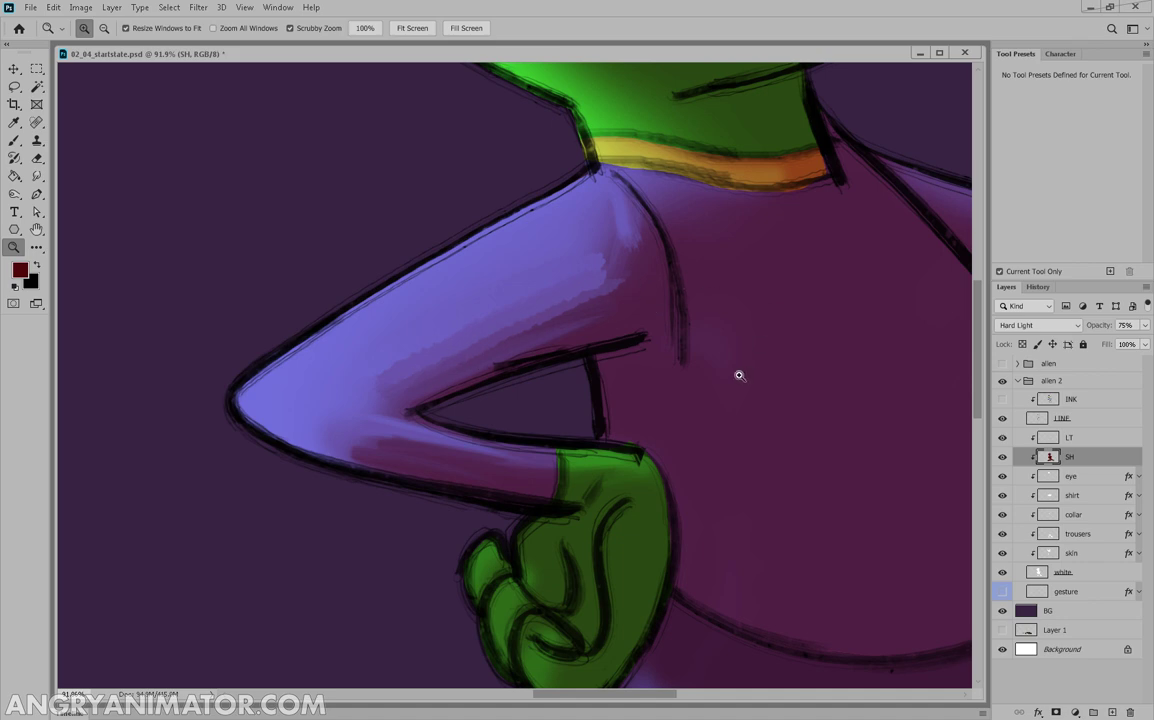
pyautogui.moveTo(739, 376); pyautogui.dragTo(600, 368)
# Repaint smooth shading on the near arm using the Brush with the 05 fuzzy preset, enlarged to 250 px
pyautogui.click(16, 142)
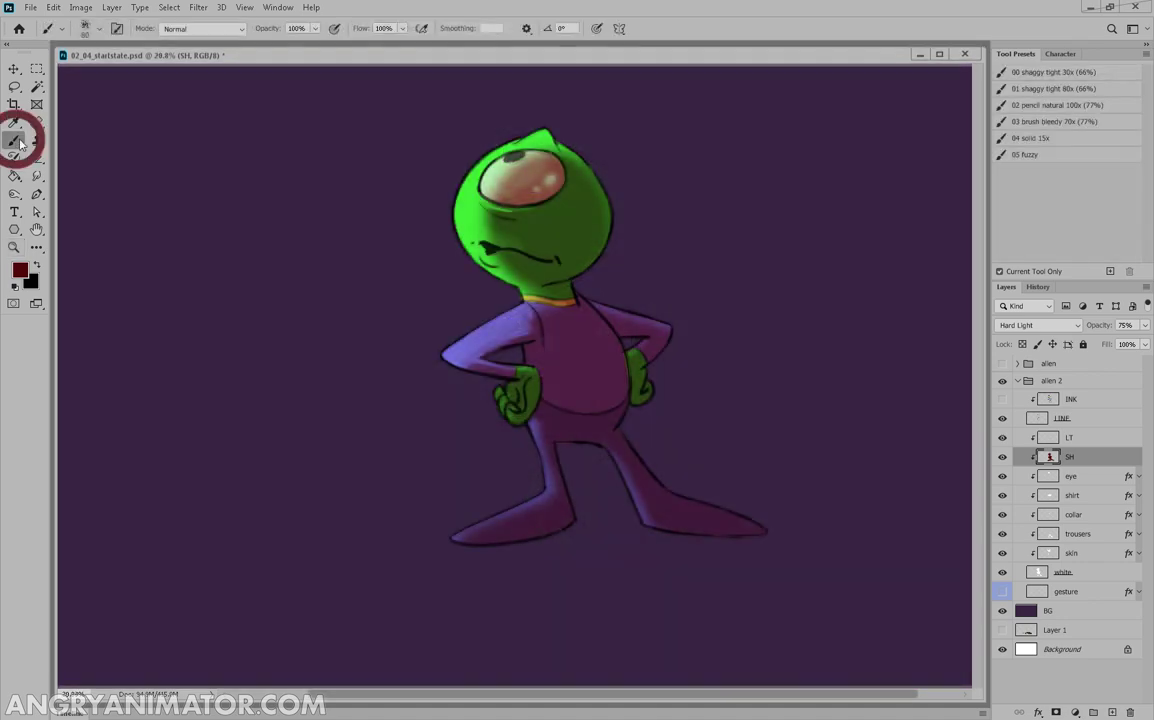
pyautogui.click(1025, 154)
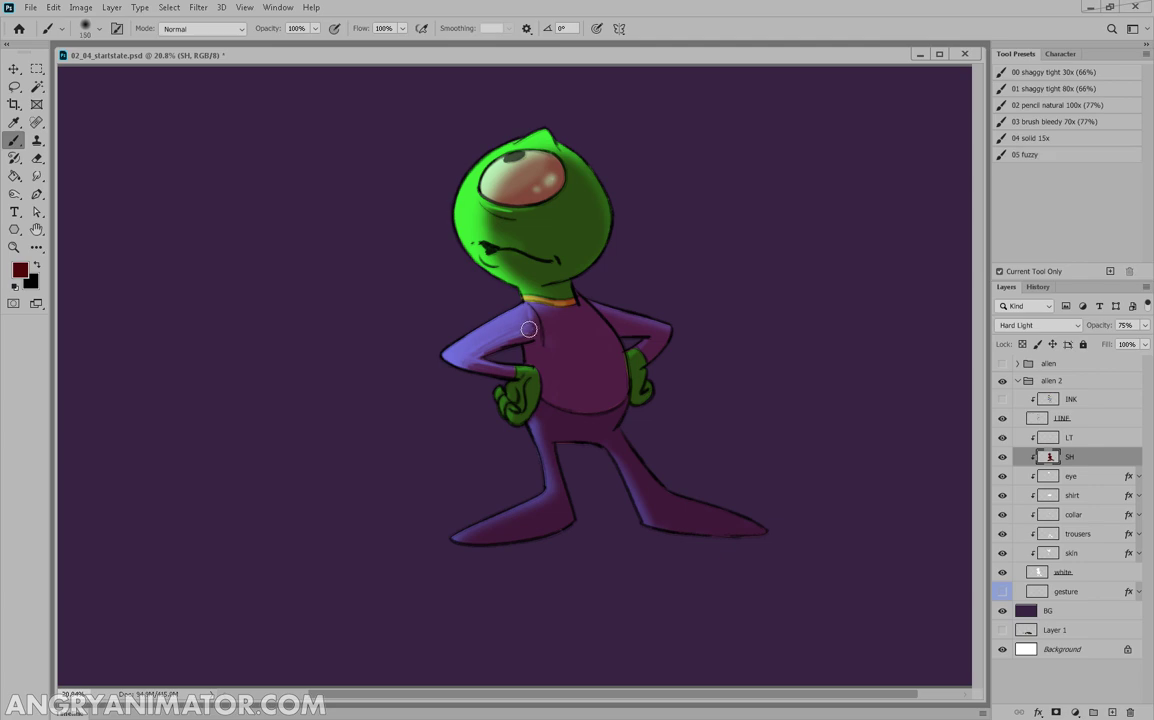
pyautogui.rightClick(432, 322)
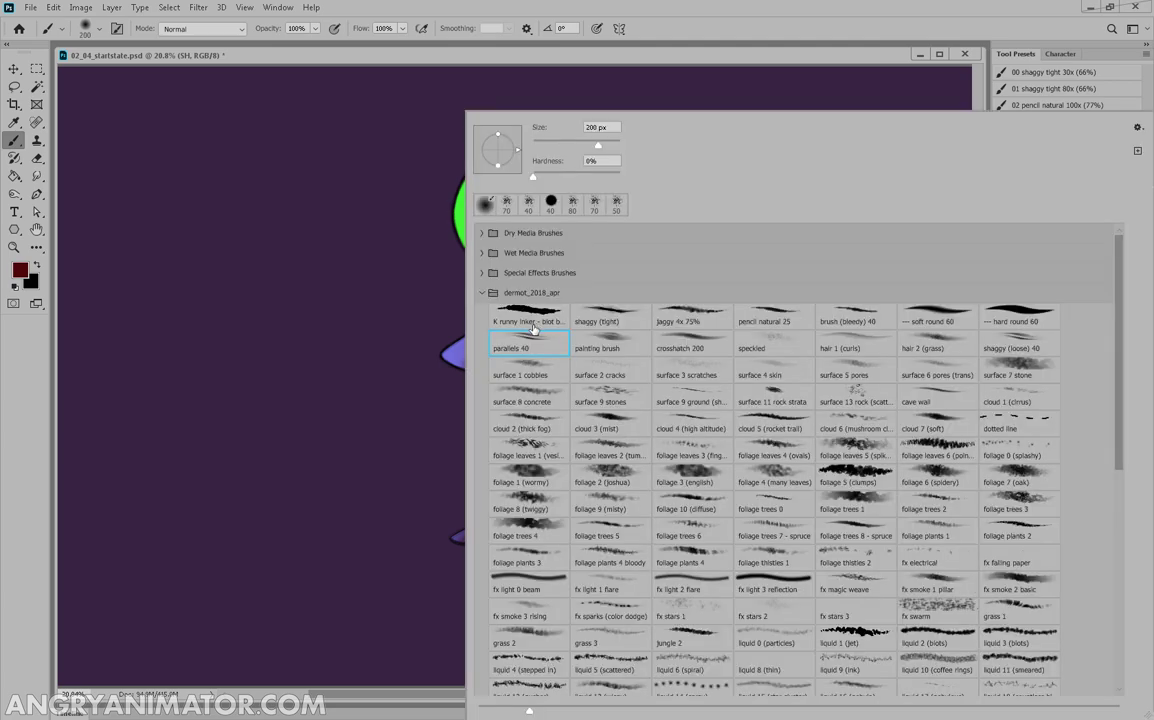
pyautogui.doubleClick(533, 326)
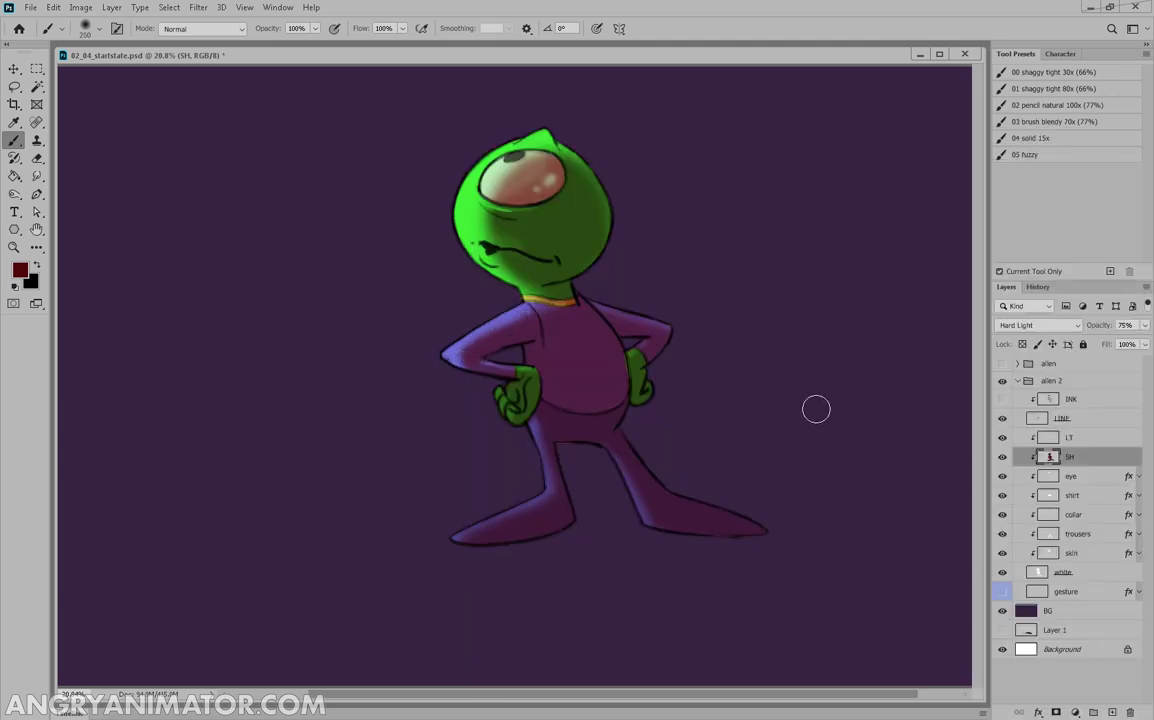
# Make the LT layer active and set the foreground colour to white
pyautogui.click(1047, 437)
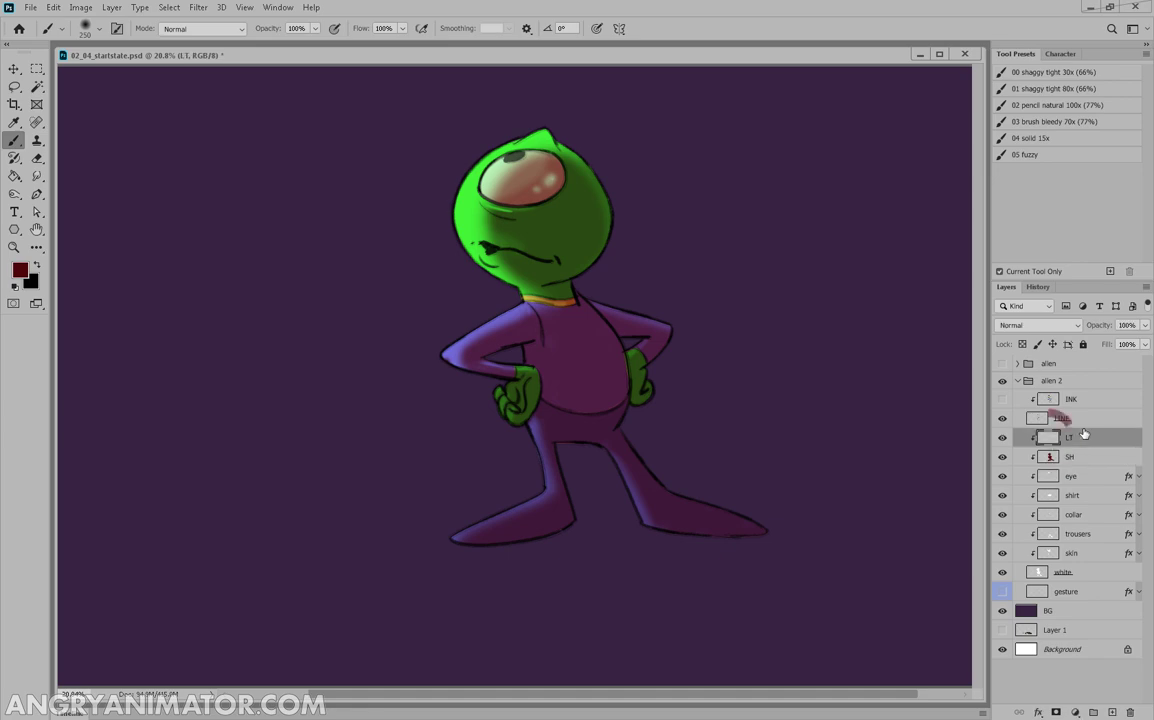
pyautogui.click(20, 271)
pyautogui.click(731, 497)
pyautogui.click(1046, 478)
# Paint a soft white rim light around the head's left-facing and upper-right edges with a 150 px brush
pyautogui.press('[')
pyautogui.press('[')
pyautogui.press('[')
pyautogui.press('[')
pyautogui.moveTo(540, 132)
pyautogui.mouseDown()
pyautogui.moveTo(466, 173)
pyautogui.moveTo(457, 197)
pyautogui.moveTo(466, 260)
pyautogui.mouseUp()
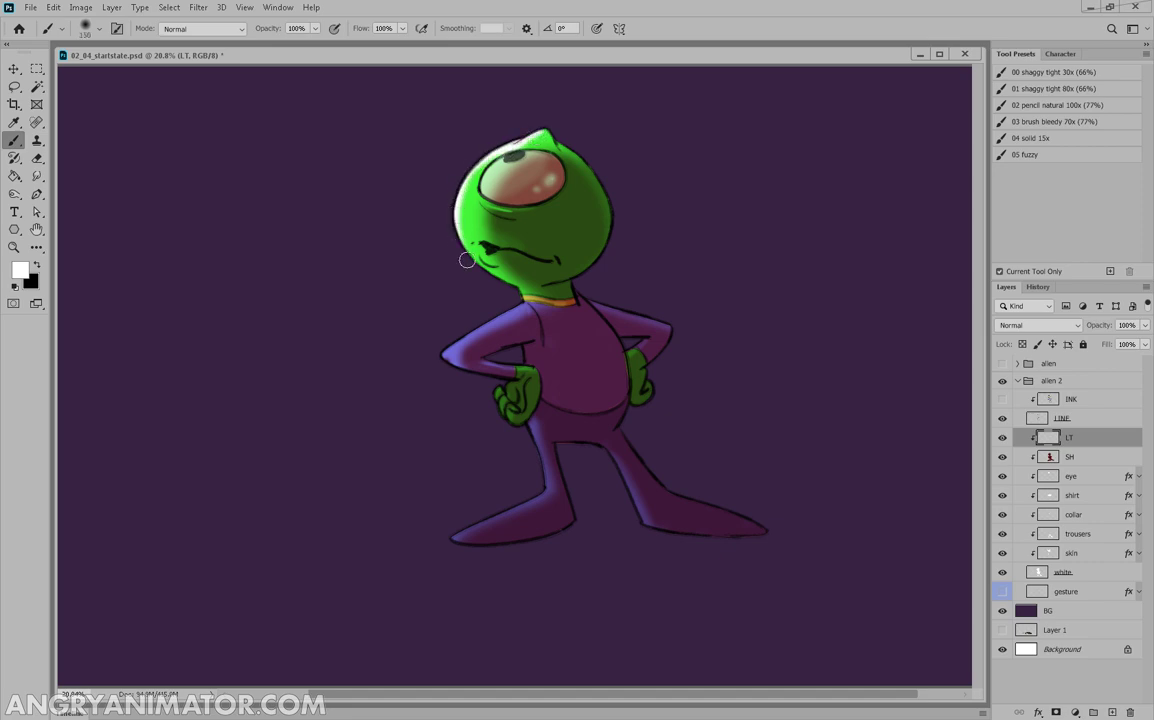
pyautogui.moveTo(560, 143); pyautogui.dragTo(605, 196)
# Paint thin white rim lights along the upper edges of both arms with a smaller brush
pyautogui.press('[')
pyautogui.press('[')
pyautogui.moveTo(520, 307); pyautogui.dragTo(444, 352)
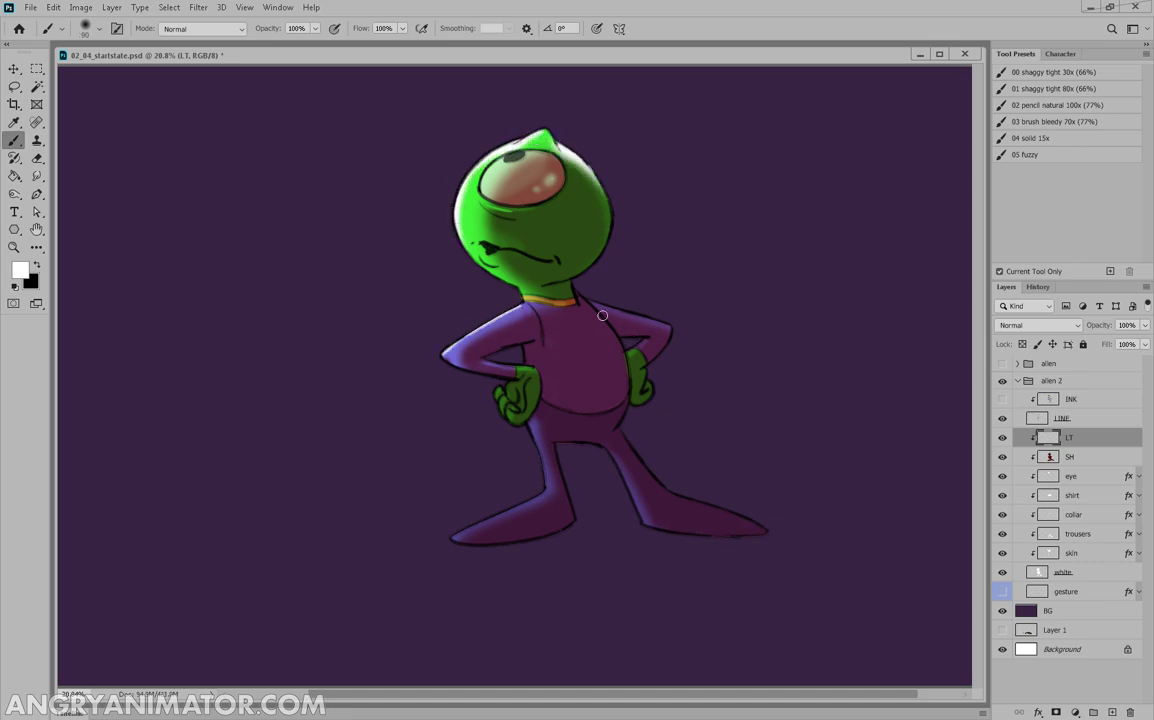
pyautogui.moveTo(592, 302); pyautogui.dragTo(670, 326)
pyautogui.click(1035, 329)
pyautogui.click(1041, 329)
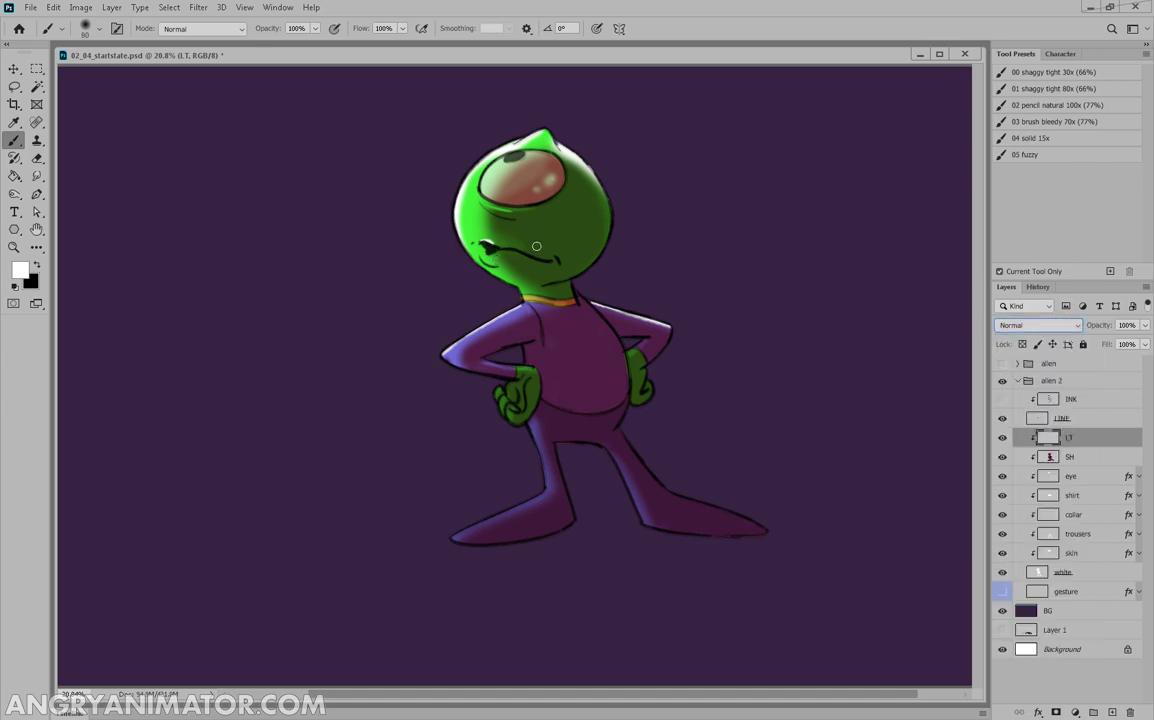
pyautogui.moveTo(530, 247); pyautogui.dragTo(568, 242)
pyautogui.hotkey('ctrl', 'z')
# Compare blend modes such as Screen, Soft Light and Luminosity on the LT layer and return it to Normal
pyautogui.scroll(3, 525, 178)
pyautogui.click(14, 69)
pyautogui.click(1012, 326)
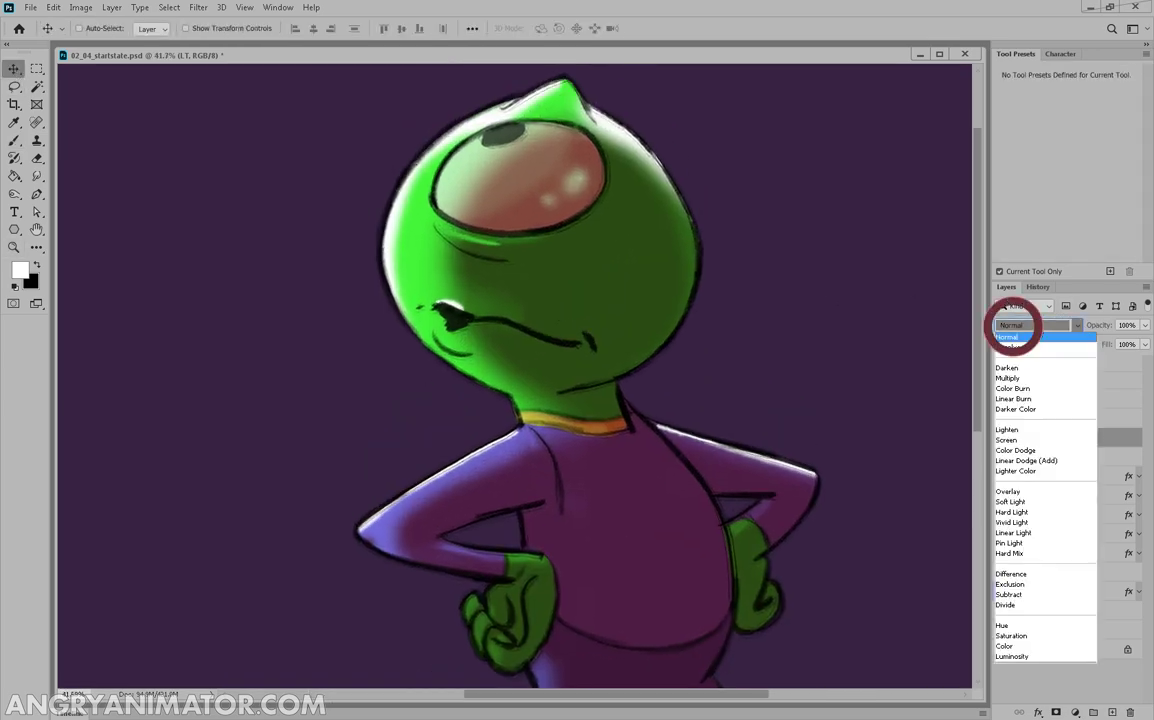
pyautogui.click(1008, 378)
pyautogui.scroll(-2, 1037, 328)
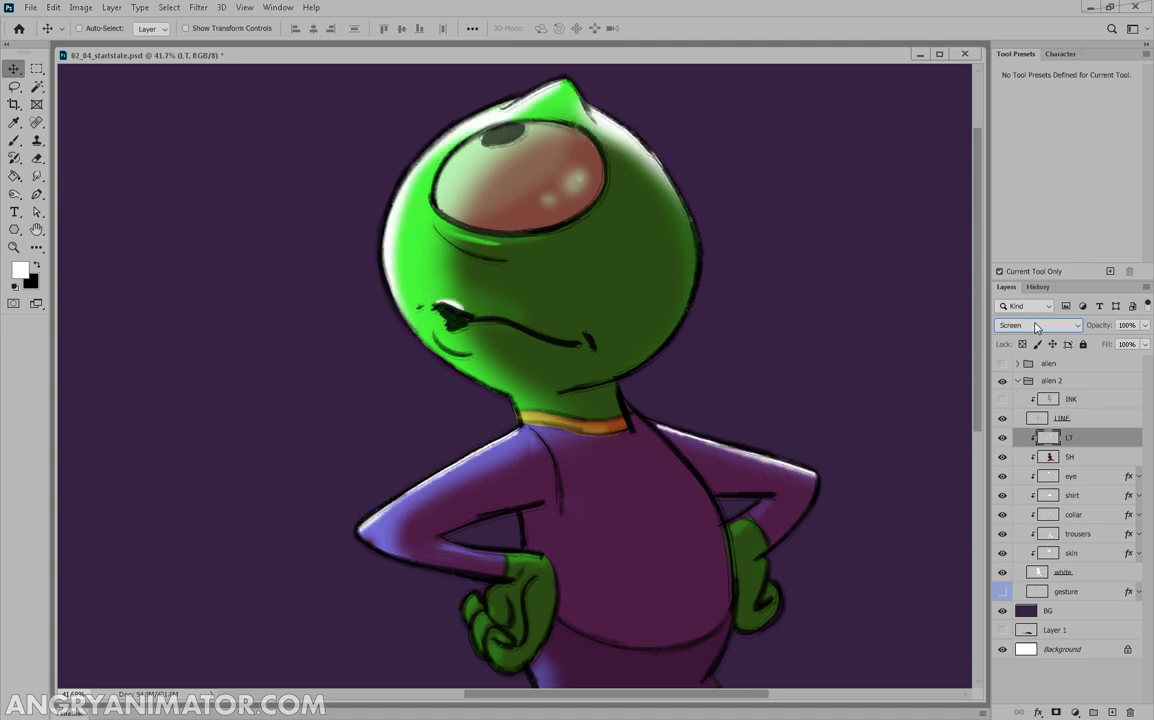
pyautogui.scroll(-2, 1037, 328)
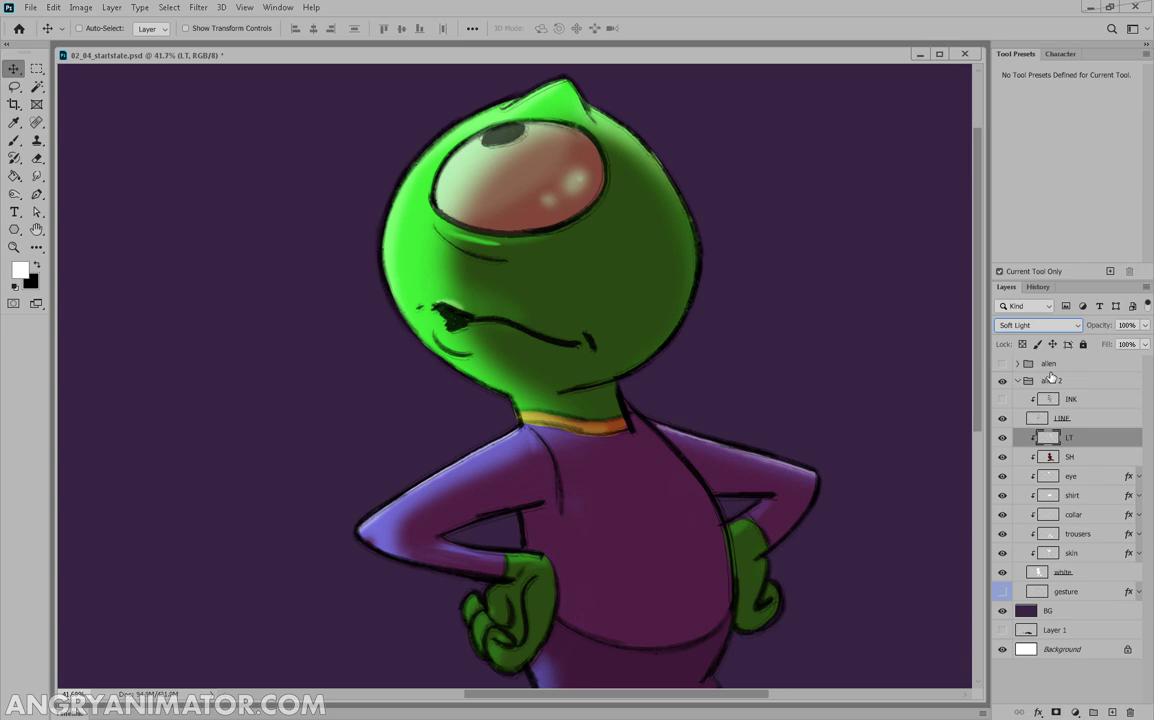
pyautogui.click(1002, 437)
pyautogui.click(1002, 437)
pyautogui.click(1002, 437)
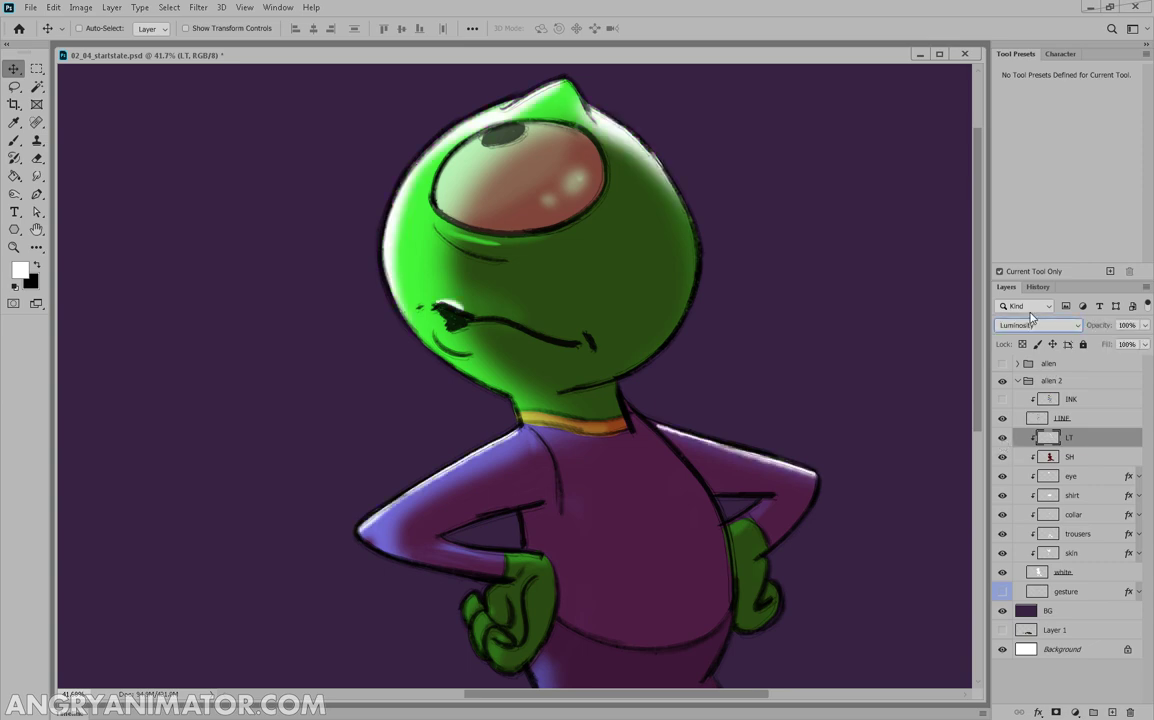
pyautogui.click(1037, 325)
pyautogui.click(1012, 331)
# Reduce the LT layer's opacity to 49%
pyautogui.click(1144, 325)
pyautogui.moveTo(1127, 343); pyautogui.dragTo(1124, 346)
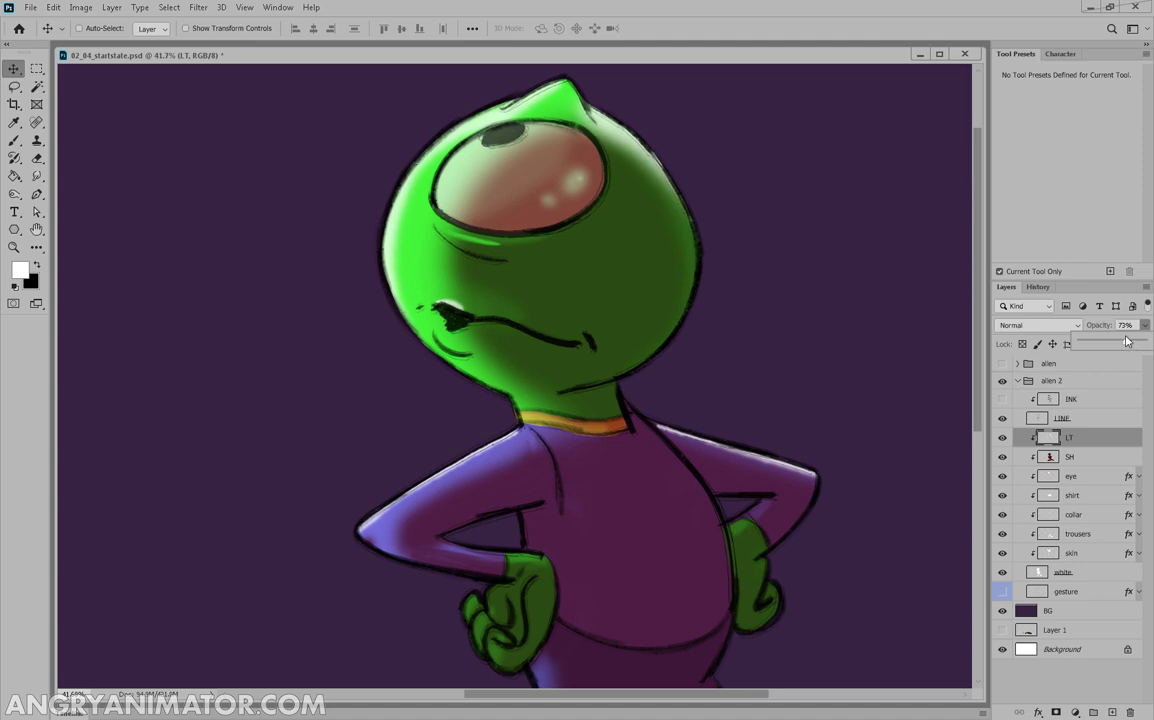
pyautogui.moveTo(1126, 341); pyautogui.dragTo(1126, 341)
pyautogui.press('b')
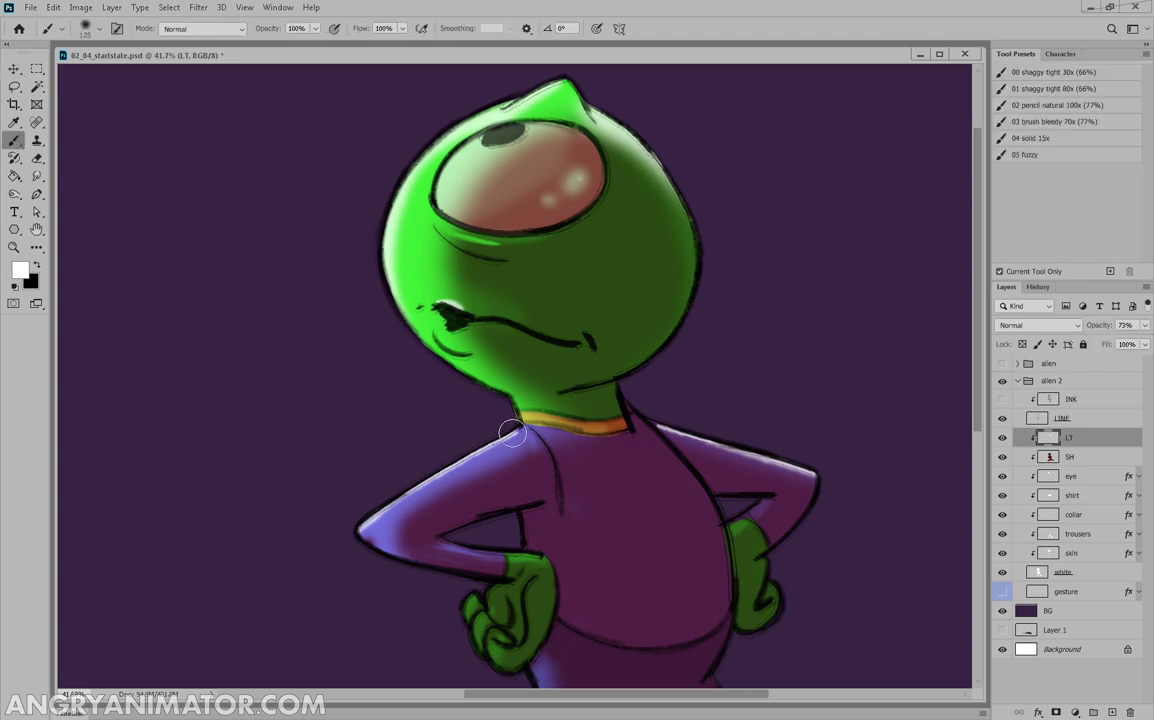
pyautogui.scroll(-3, 742, 443)
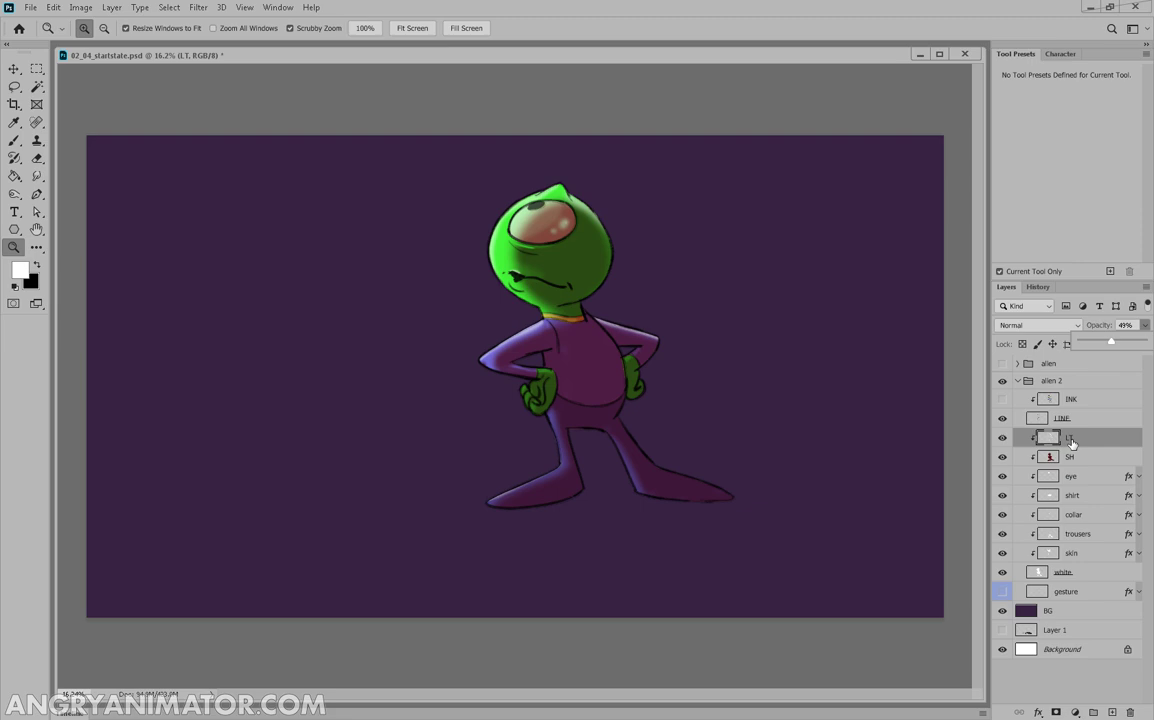
# Add a new clipped layer directly above SH and set its blend mode to Multiply
pyautogui.click(1110, 459)
pyautogui.click(1112, 711)
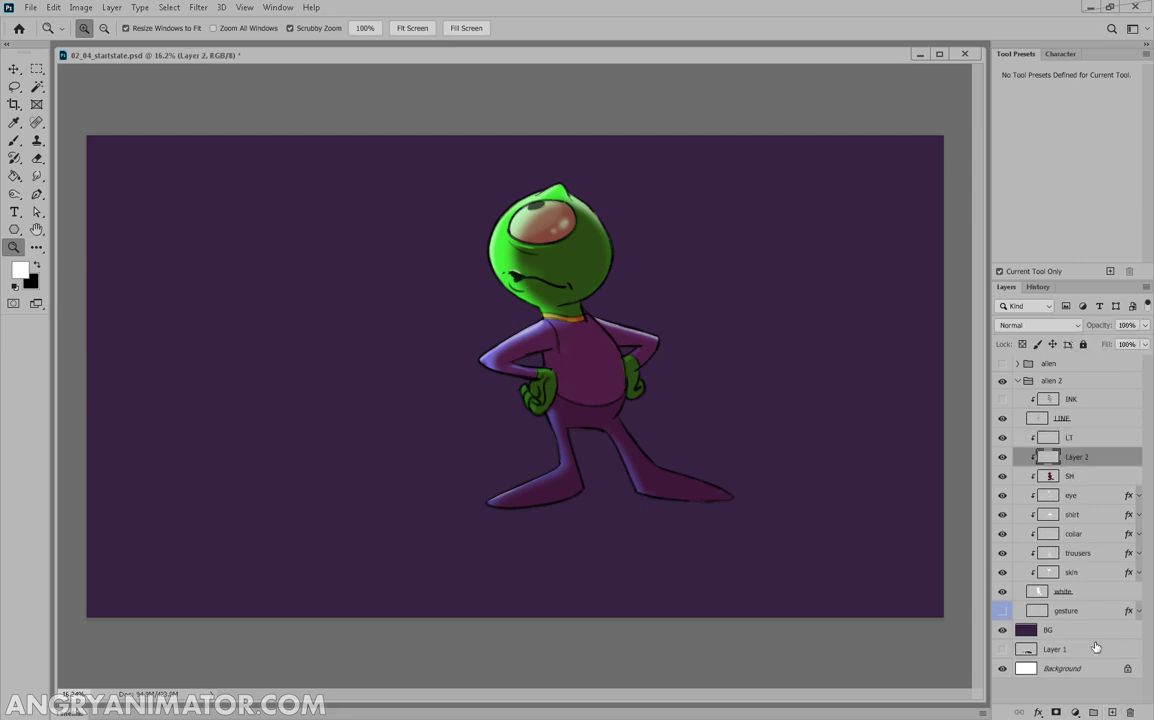
pyautogui.click(1040, 330)
pyautogui.click(940, 350)
# Set up the soft round 60 brush with black as the paint colour and 17% opacity
pyautogui.moveTo(660, 377); pyautogui.dragTo(674, 377)
pyautogui.click(37, 264)
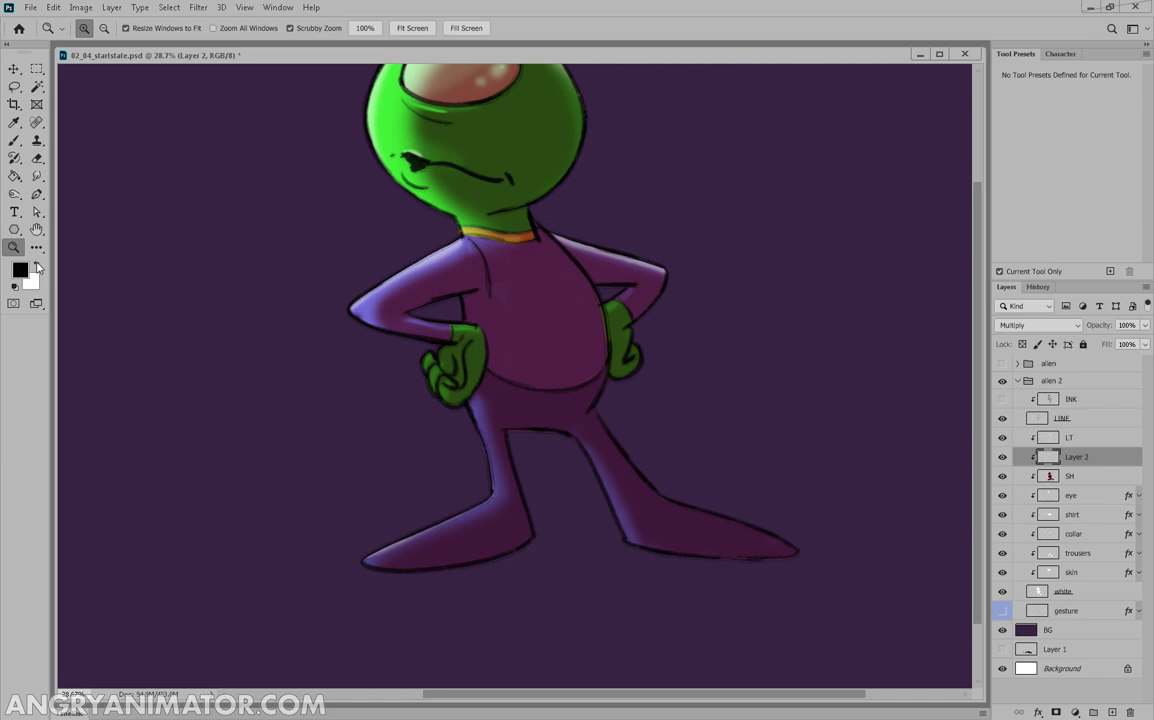
pyautogui.click(13, 140)
pyautogui.rightClick(716, 310)
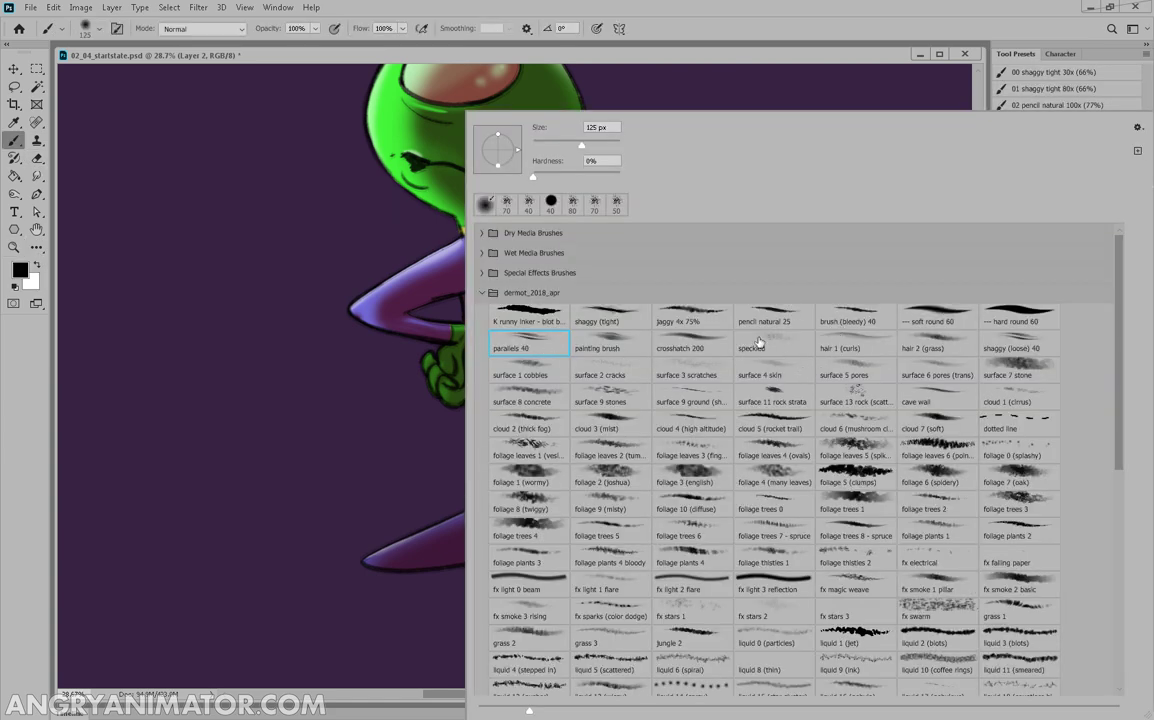
pyautogui.click(938, 318)
pyautogui.click(828, 58)
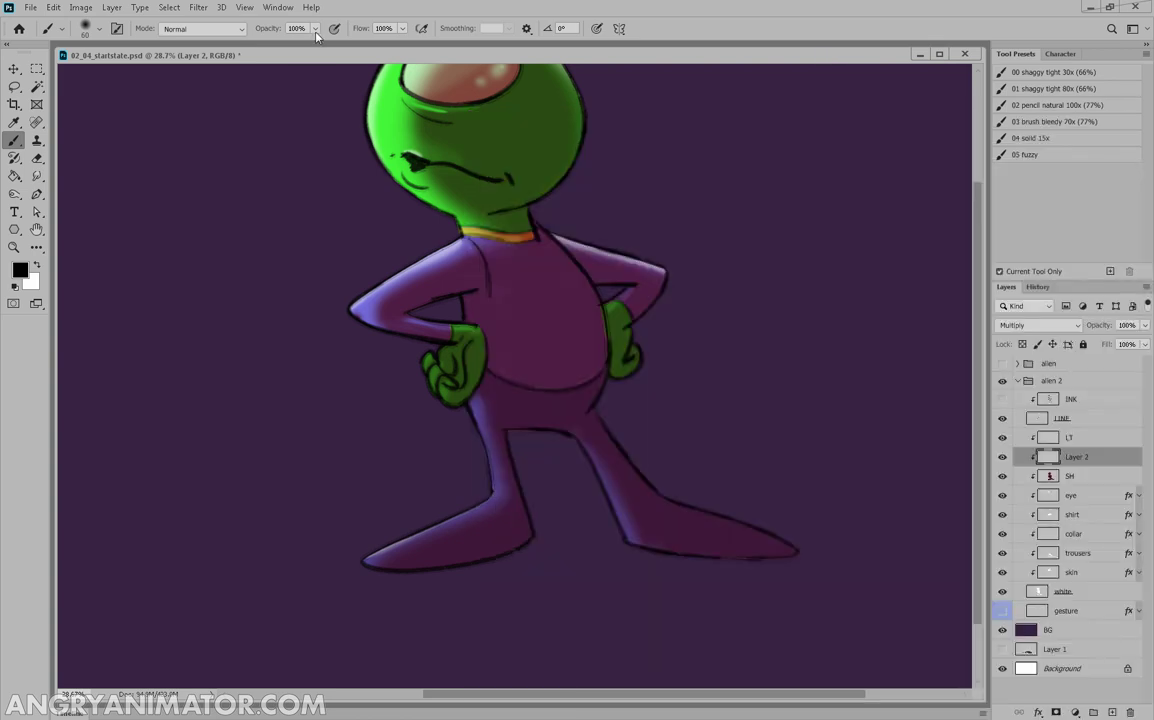
pyautogui.moveTo(316, 32); pyautogui.dragTo(268, 47)
# Paint soft dark shading over the belly and both legs on the Multiply layer, starting with a 900 px brush and reducing it to 600 px
pyautogui.press(']')
pyautogui.press(']')
pyautogui.press(']')
pyautogui.press(']')
pyautogui.press(']')
pyautogui.press(']')
pyautogui.press(']')
pyautogui.press(']')
pyautogui.press(']')
pyautogui.press(']')
pyautogui.press(']')
pyautogui.press(']')
pyautogui.press(']')
pyautogui.press(']')
pyautogui.press(']')
pyautogui.press(']')
pyautogui.press(']')
pyautogui.press(']')
pyautogui.press(']')
pyautogui.press(']')
pyautogui.press(']')
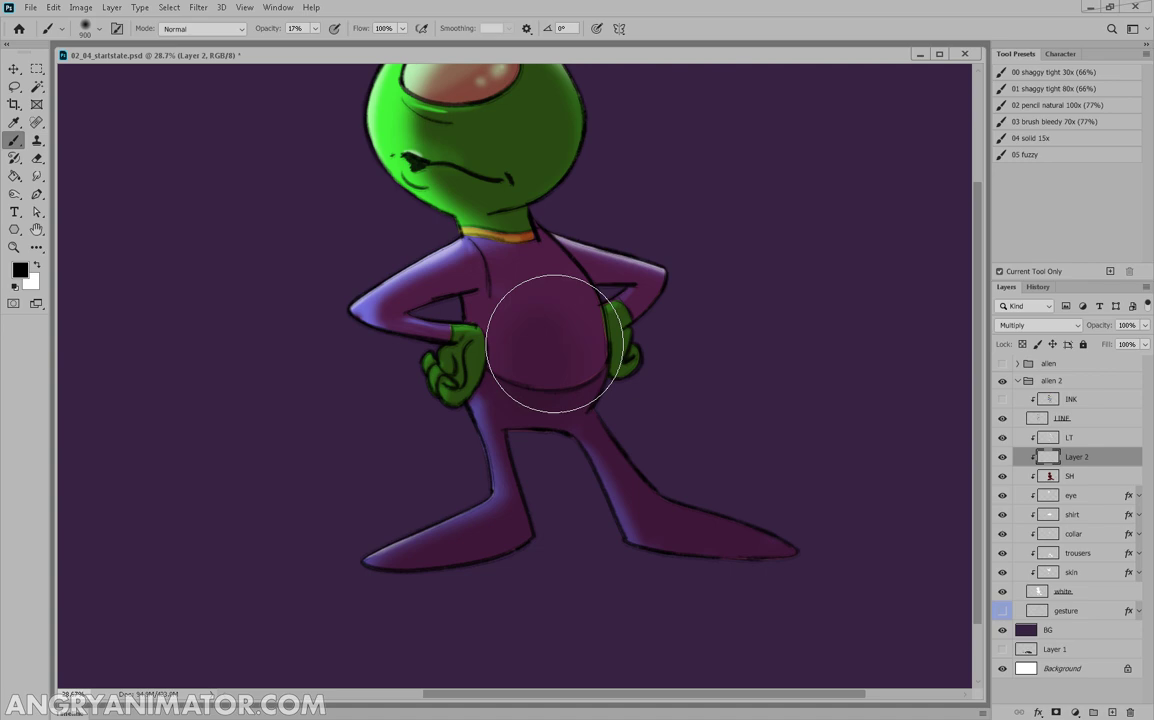
pyautogui.press('[')
pyautogui.moveTo(553, 306); pyautogui.dragTo(536, 363)
pyautogui.press('[')
pyautogui.moveTo(612, 392); pyautogui.dragTo(649, 474)
pyautogui.press('[')
pyautogui.moveTo(503, 450)
pyautogui.mouseDown()
pyautogui.moveTo(526, 506)
pyautogui.moveTo(506, 536)
pyautogui.moveTo(443, 574)
pyautogui.mouseUp()
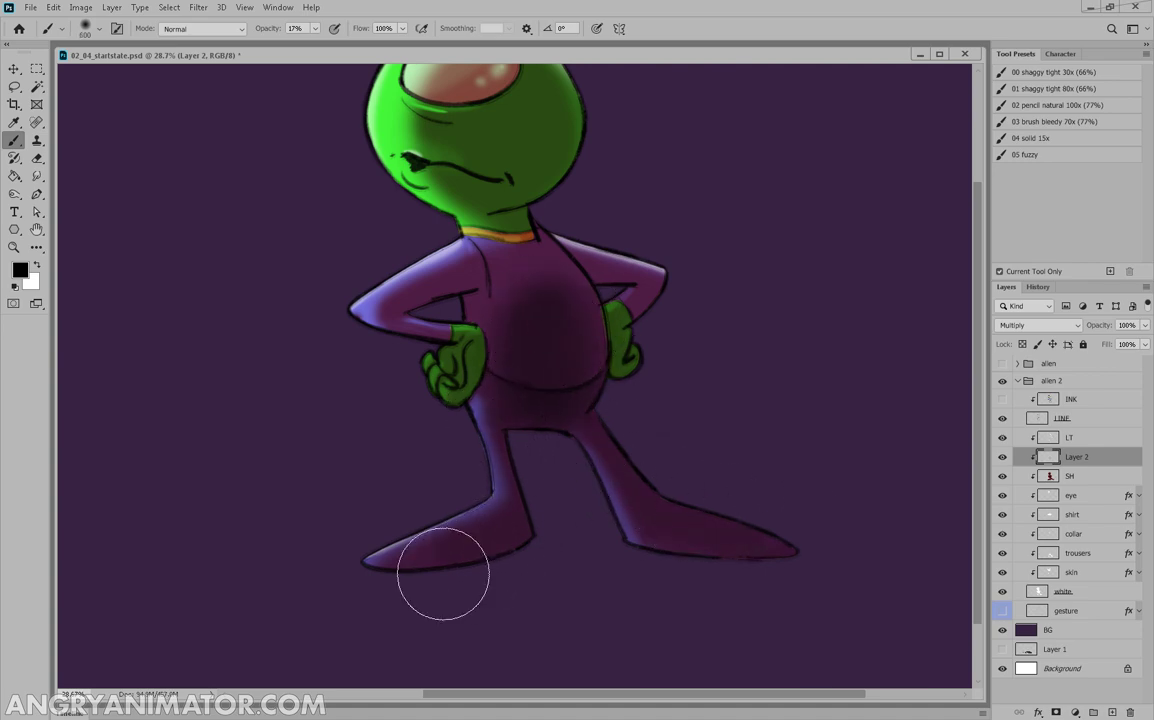
# Darken the neck, shoulders and upper arms on the Multiply layer with a smaller brush
pyautogui.press('[')
pyautogui.moveTo(519, 237)
pyautogui.mouseDown()
pyautogui.moveTo(550, 281)
pyautogui.moveTo(627, 278)
pyautogui.mouseUp()
pyautogui.press('[')
pyautogui.press('[')
pyautogui.moveTo(422, 287)
pyautogui.mouseDown()
pyautogui.moveTo(484, 284)
pyautogui.moveTo(494, 211)
pyautogui.mouseUp()
pyautogui.press(']')
pyautogui.press(']')
pyautogui.press(']')
# Reduce the opacity of the Multiply layer above SH to 76%
pyautogui.press('z')
pyautogui.moveTo(862, 402); pyautogui.dragTo(752, 402)
pyautogui.click(1145, 325)
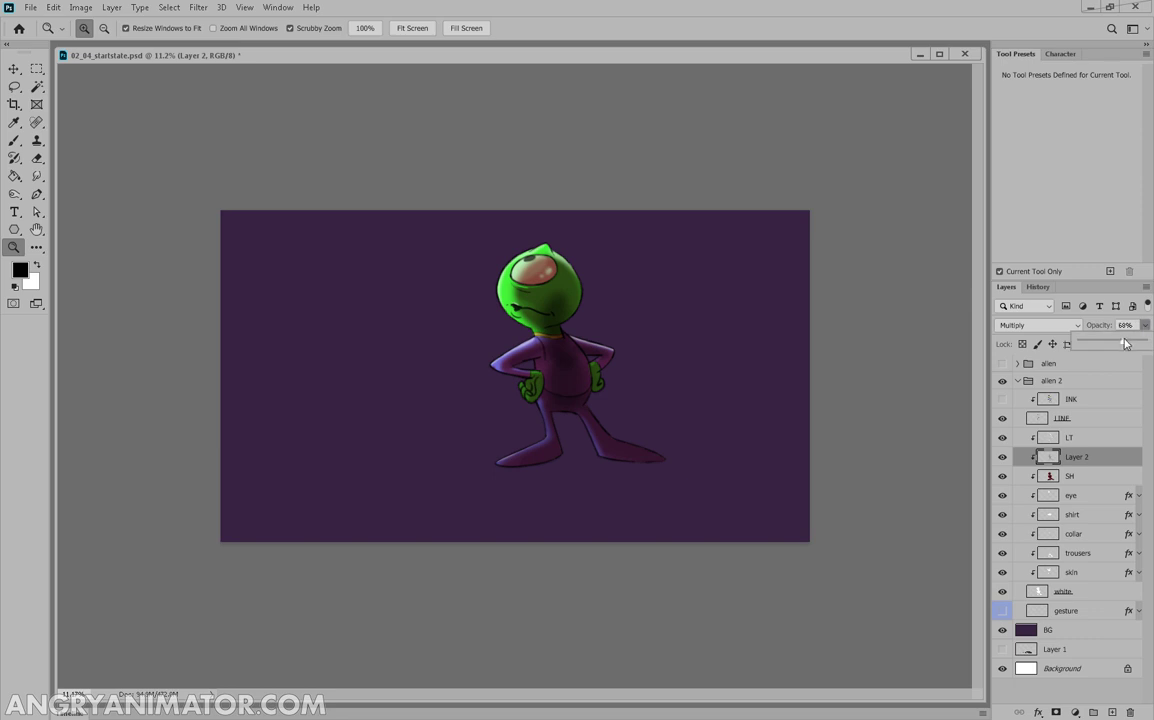
pyautogui.moveTo(1124, 343); pyautogui.dragTo(1130, 344)
# Delete the Multiply shading layer between LT and SH
pyautogui.click(1082, 476)
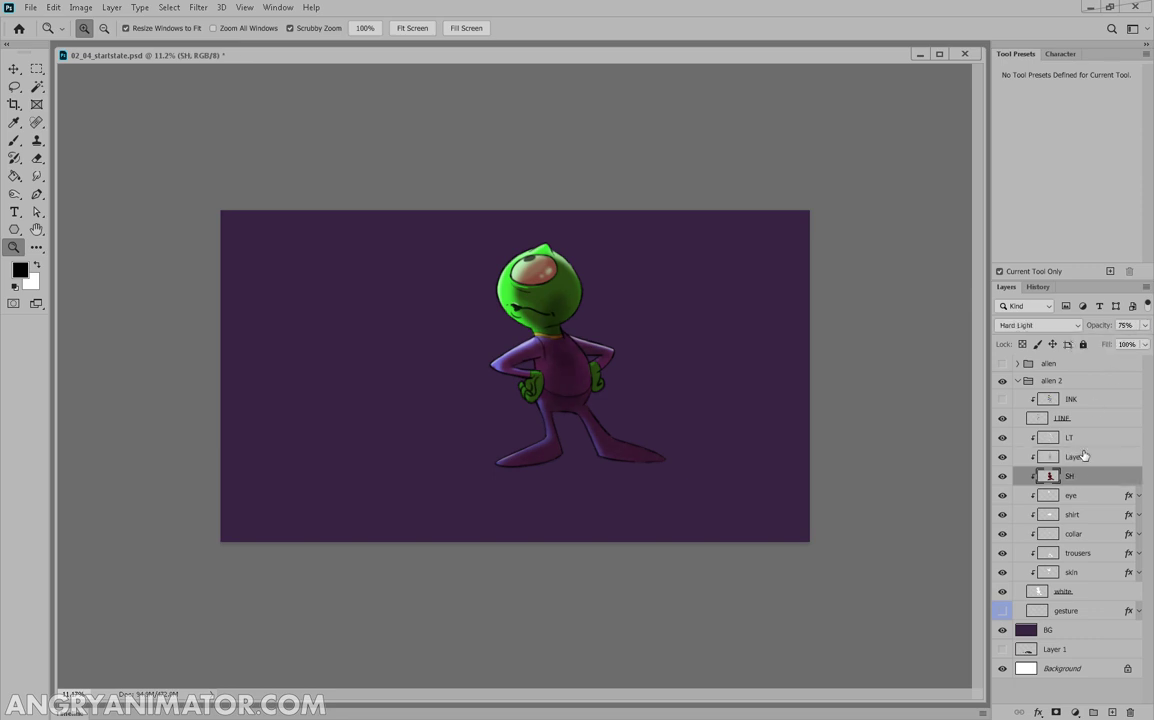
pyautogui.click(1087, 438)
pyautogui.press('Delete')
pyautogui.doubleClick(1095, 457)
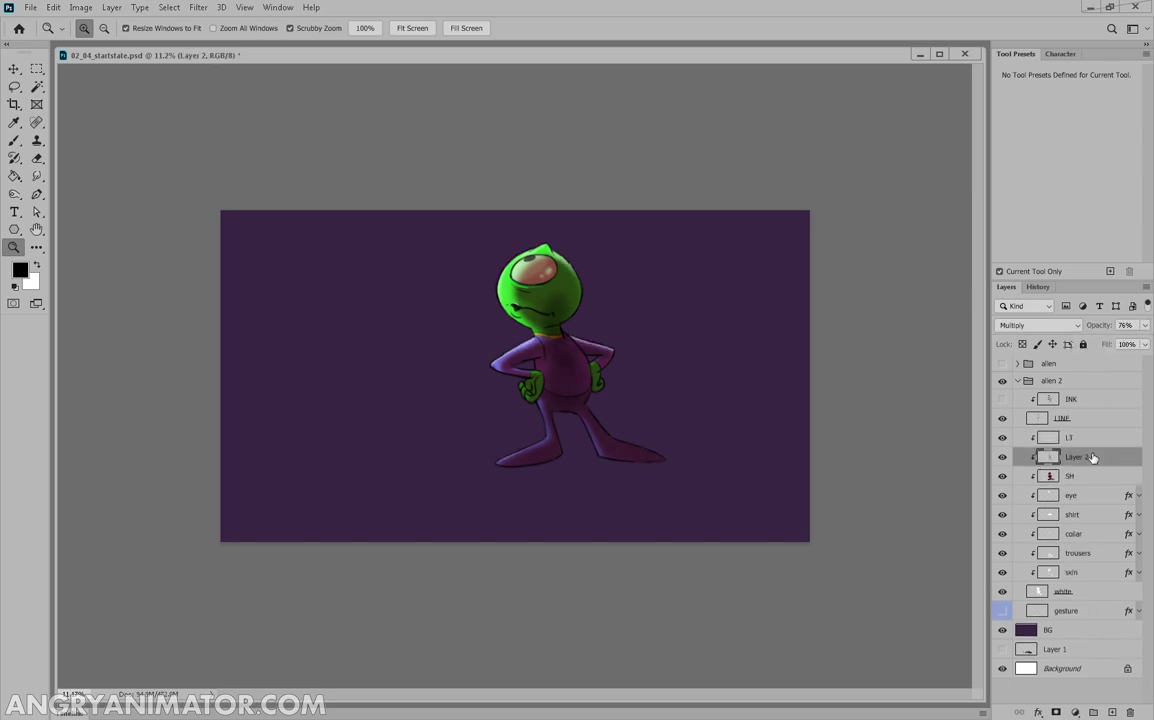
pyautogui.click(1043, 433)
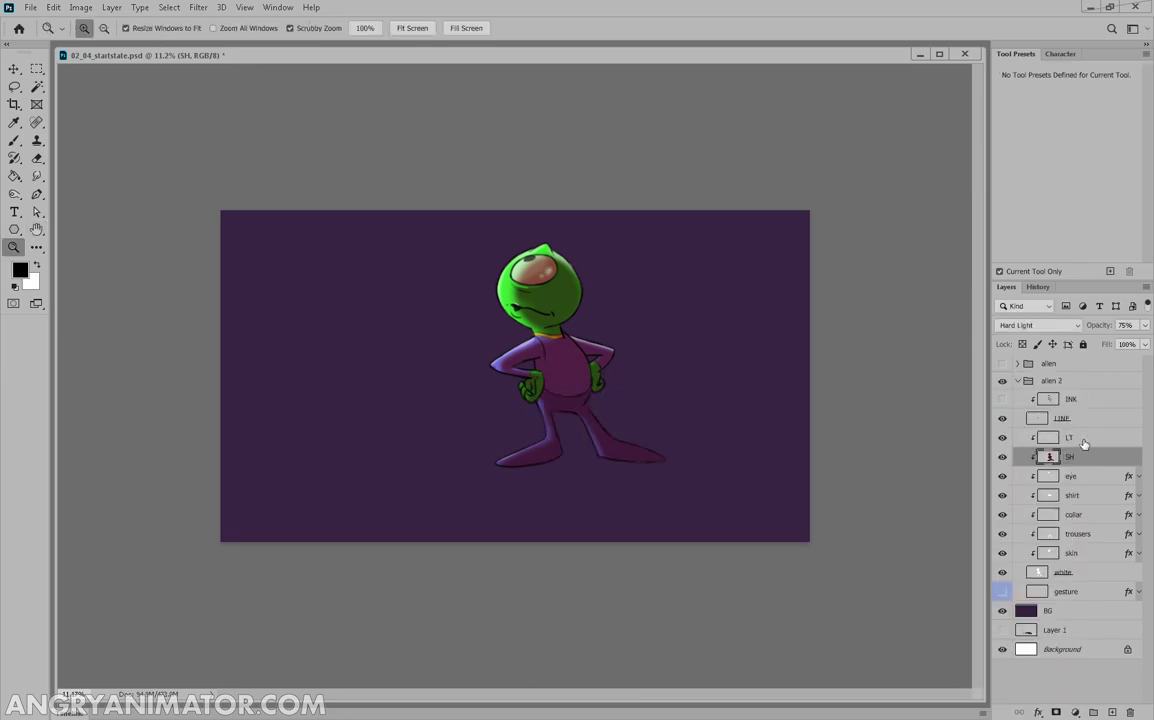
# Show the clipped INK layer and compare the alien's outlines with and without it
pyautogui.moveTo(545, 310); pyautogui.dragTo(665, 258)
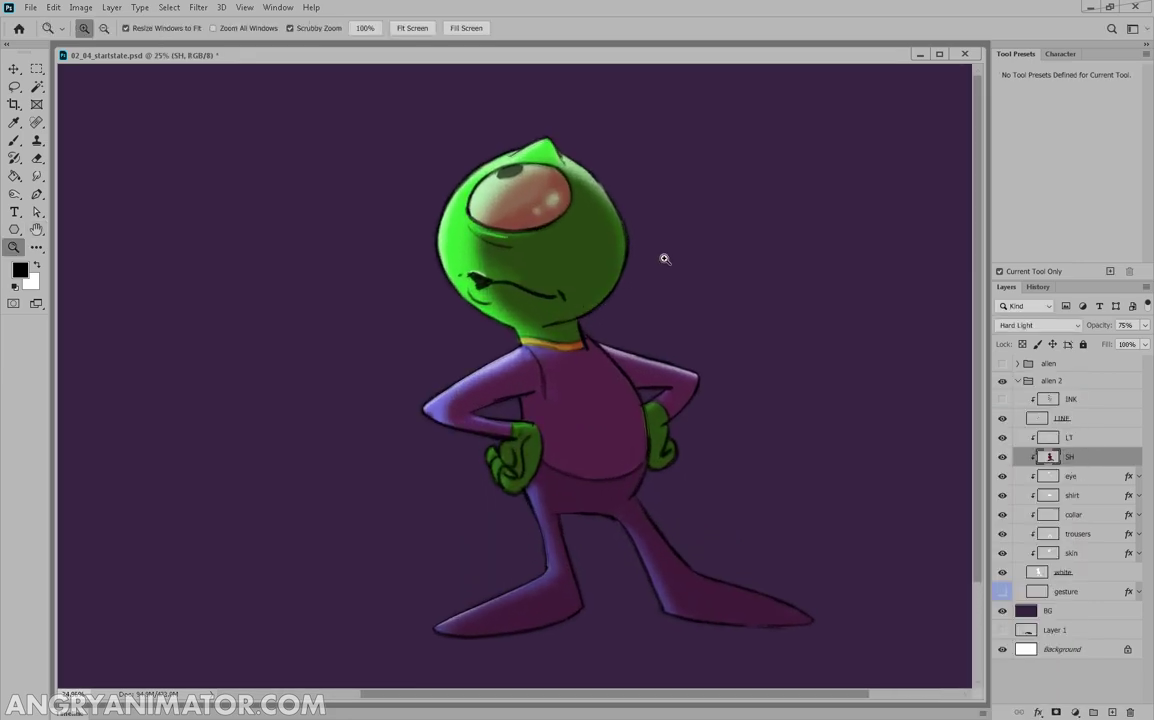
pyautogui.click(1002, 399)
pyautogui.moveTo(843, 450)
pyautogui.mouseDown()
pyautogui.moveTo(826, 456)
pyautogui.moveTo(858, 450)
pyautogui.mouseUp()
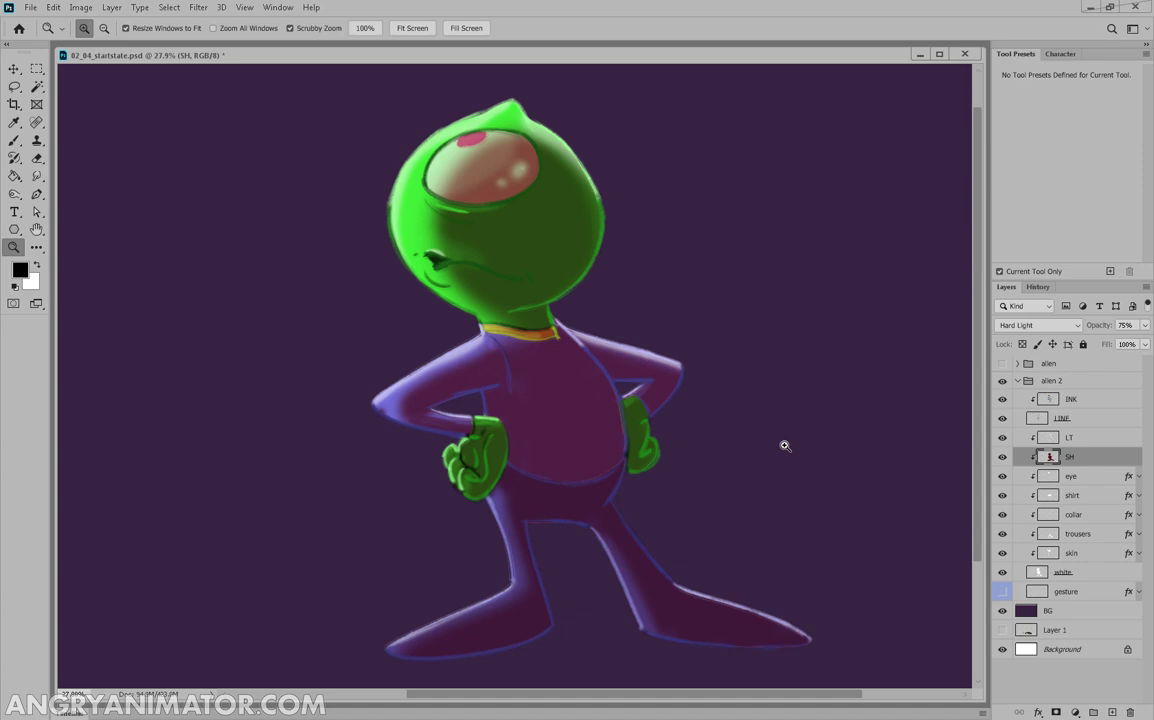
pyautogui.moveTo(654, 462); pyautogui.dragTo(648, 428)
pyautogui.click(1030, 400)
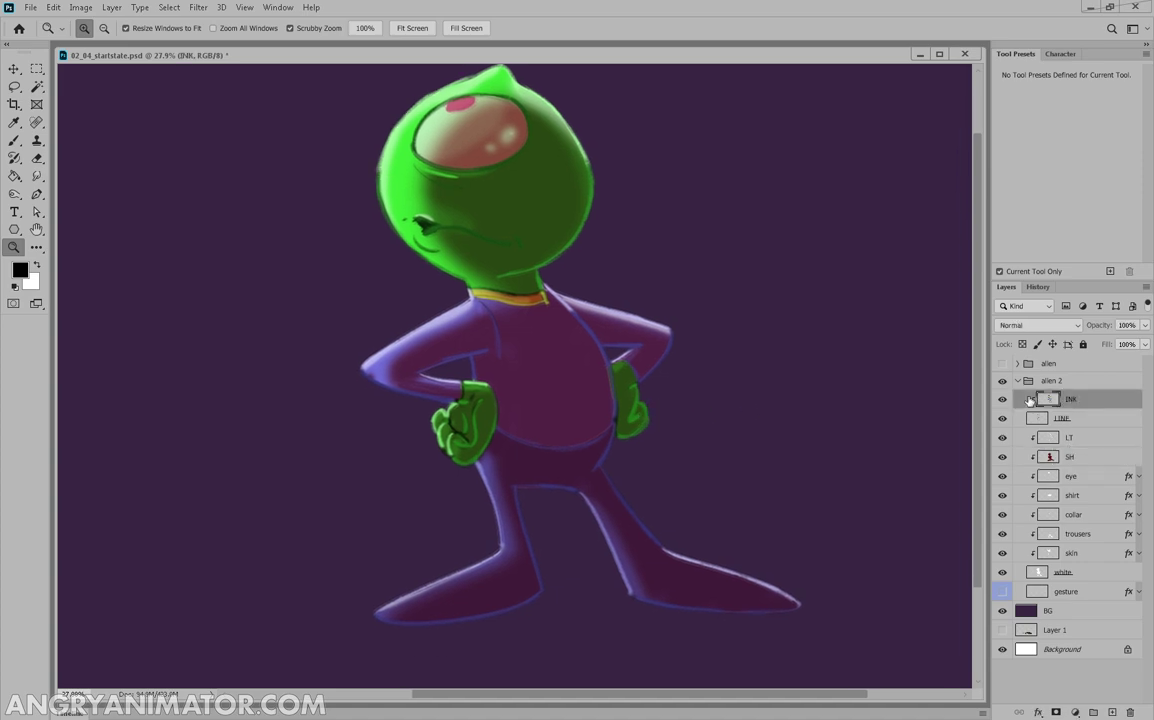
pyautogui.click(1001, 401)
pyautogui.click(999, 403)
pyautogui.click(999, 403)
pyautogui.click(999, 403)
# Reduce the INK layer's opacity to 35% and hide the layer
pyautogui.moveTo(1146, 327)
pyautogui.mouseDown()
pyautogui.moveTo(1122, 345)
pyautogui.moveTo(1099, 343)
pyautogui.mouseUp()
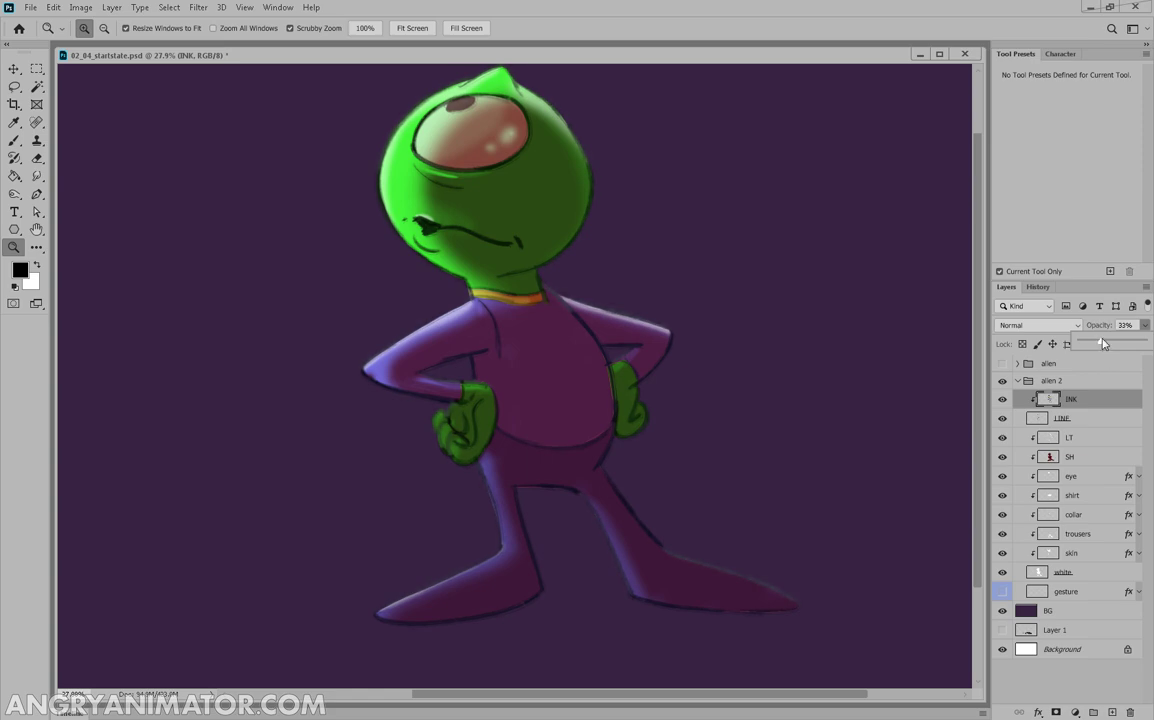
pyautogui.click(1081, 414)
pyautogui.click(1083, 400)
pyautogui.click(1002, 399)
pyautogui.moveTo(830, 366); pyautogui.dragTo(735, 366)
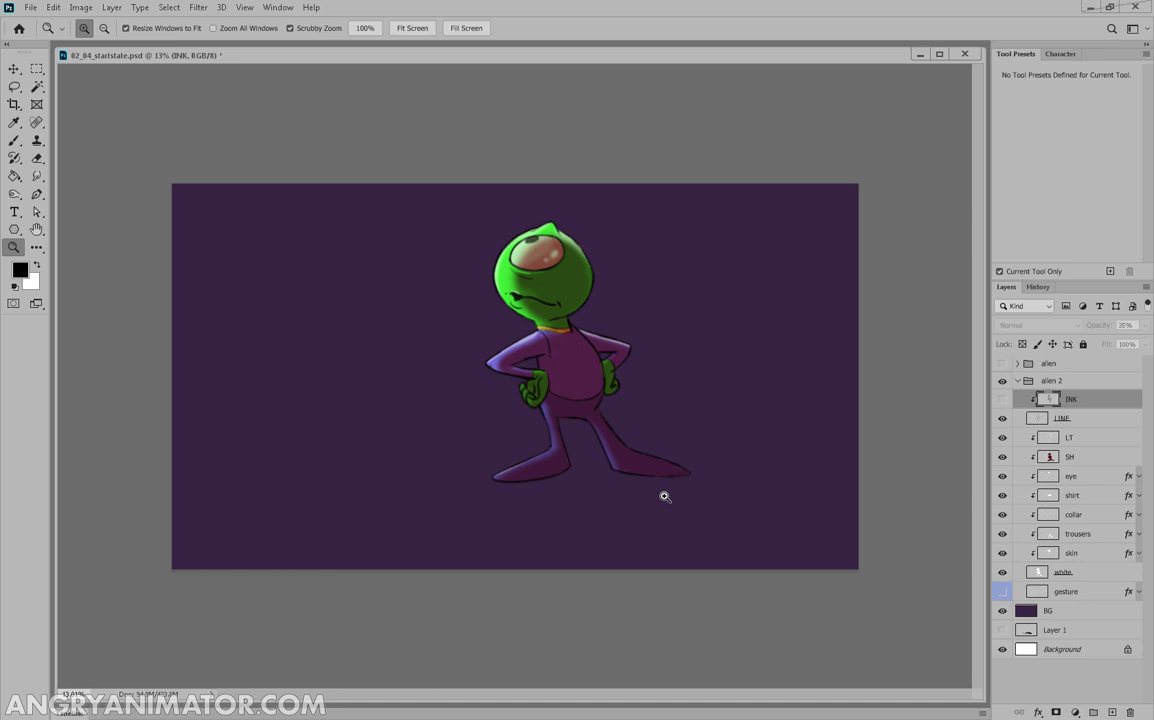
# Stack the alien 2 group above the alien group and place the shaded alien level beside the flat-coloured one
pyautogui.click(1018, 380)
pyautogui.click(16, 69)
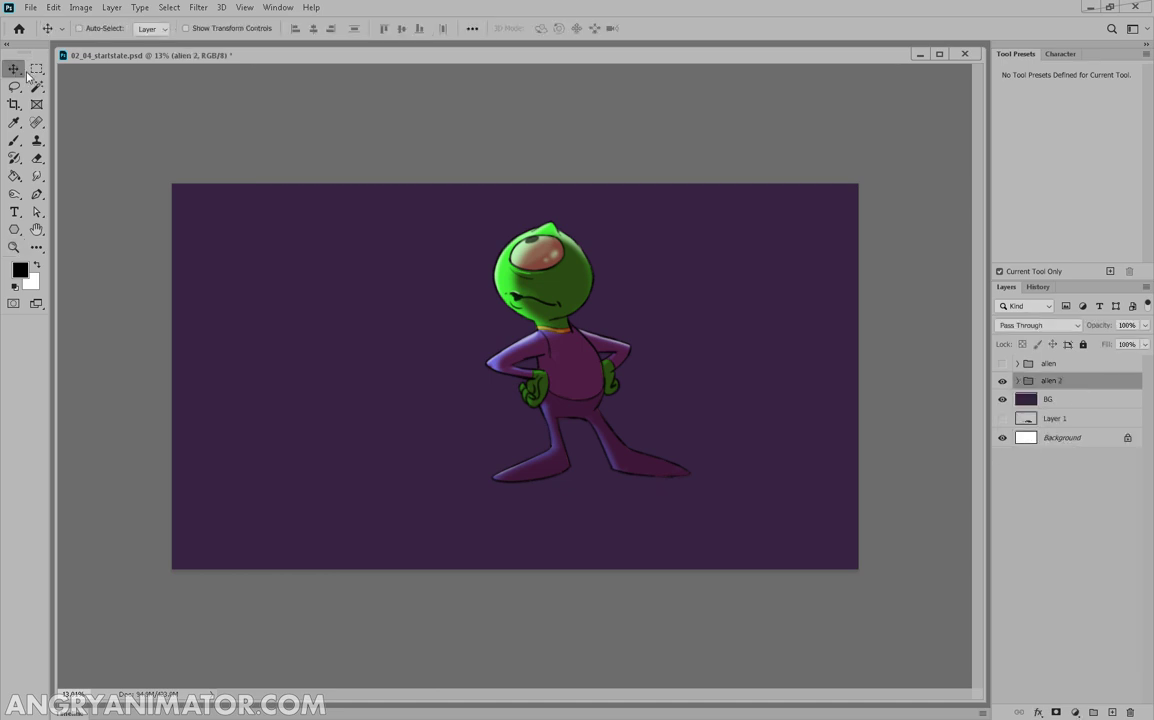
pyautogui.moveTo(630, 473); pyautogui.dragTo(600, 505)
pyautogui.click(1002, 364)
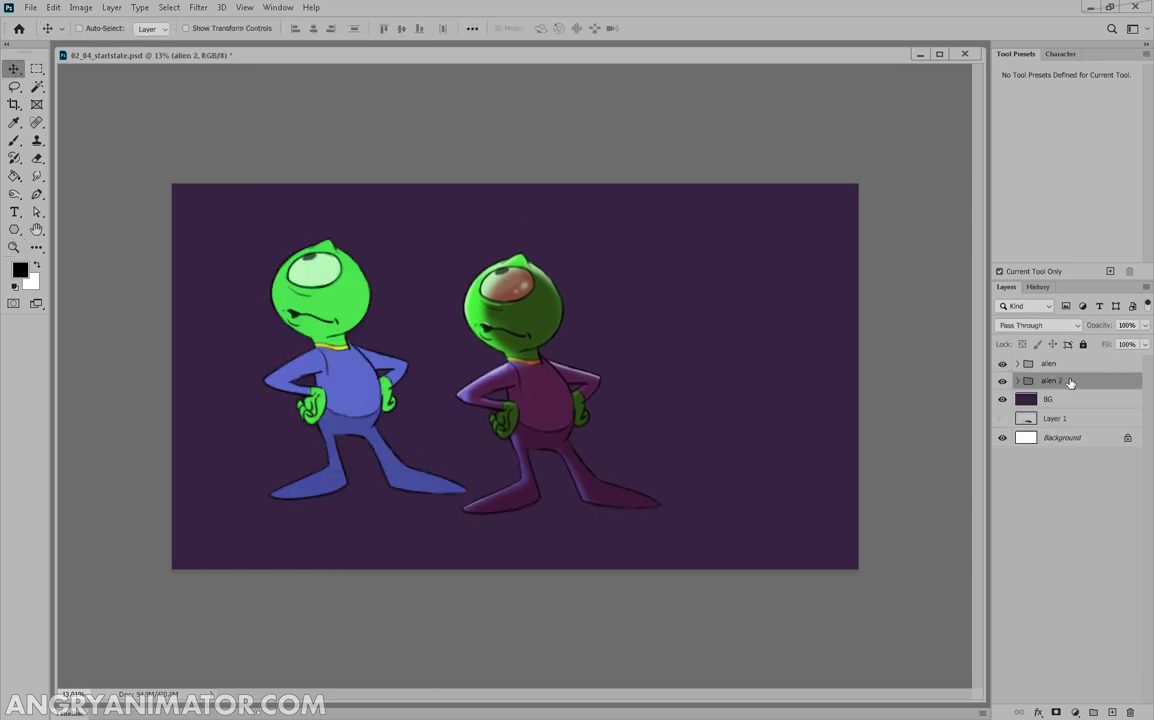
pyautogui.moveTo(1070, 383)
pyautogui.mouseDown()
pyautogui.moveTo(1070, 350)
pyautogui.moveTo(1070, 360)
pyautogui.mouseUp()
pyautogui.moveTo(700, 435); pyautogui.dragTo(655, 486)
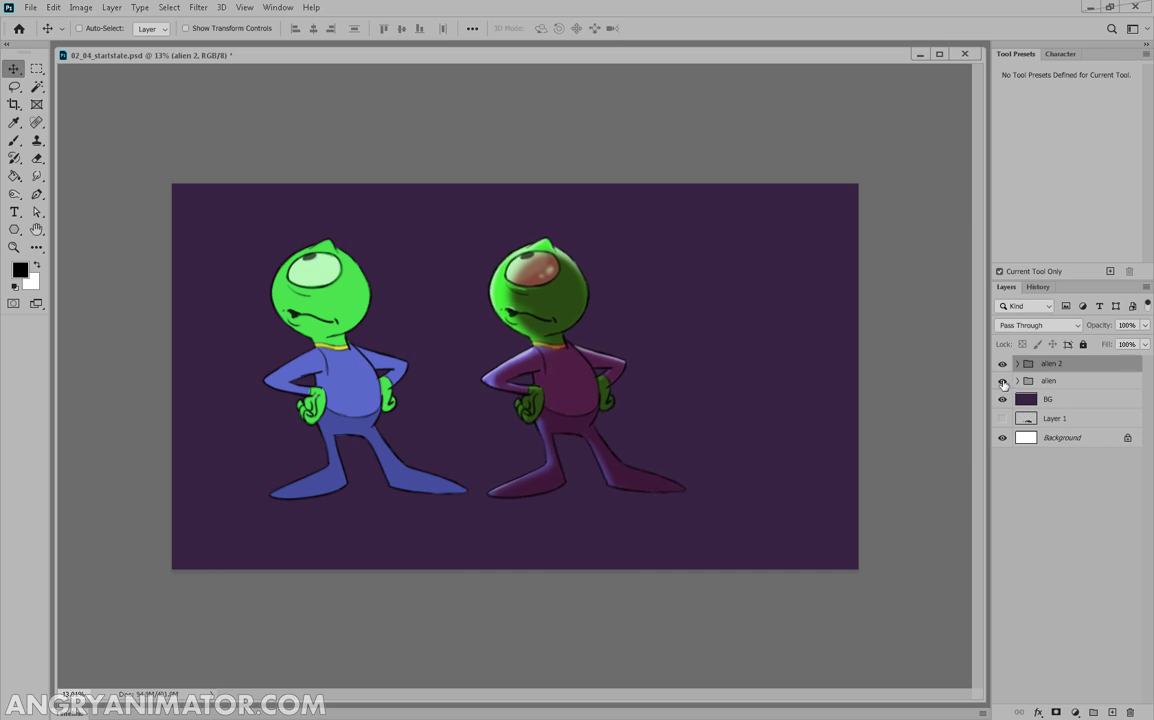
# Hide the alien group and compare the shaded alien with and without the SH and LT layers
pyautogui.click(1002, 381)
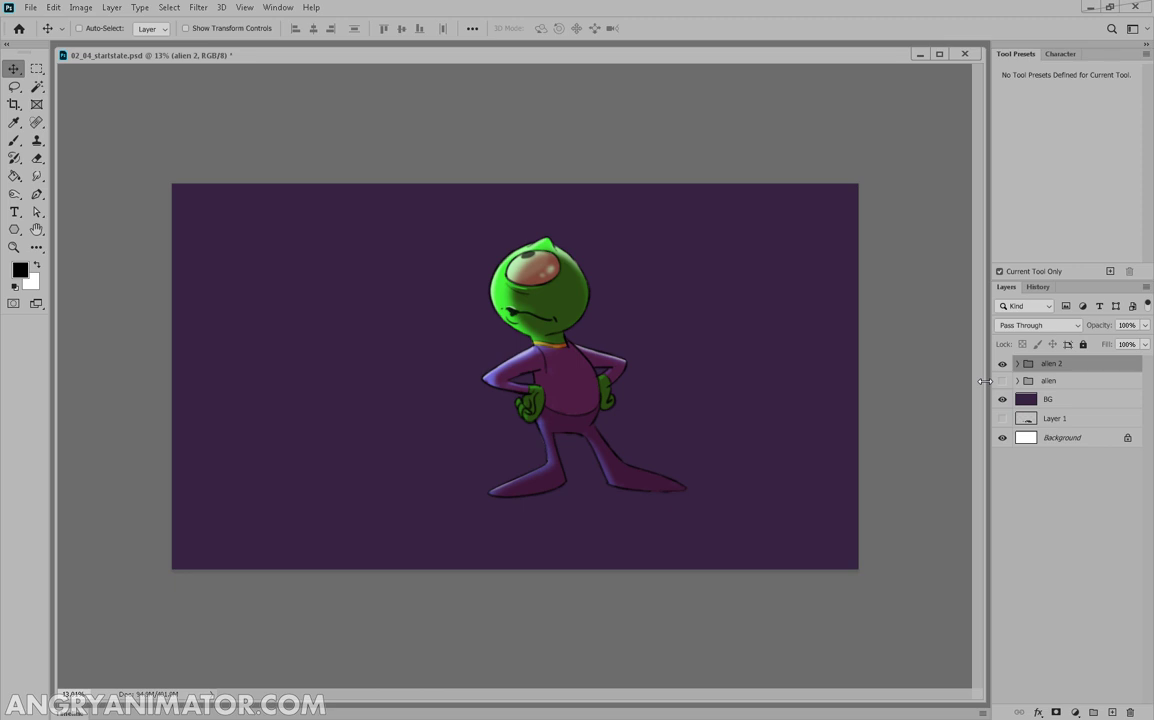
pyautogui.click(1017, 364)
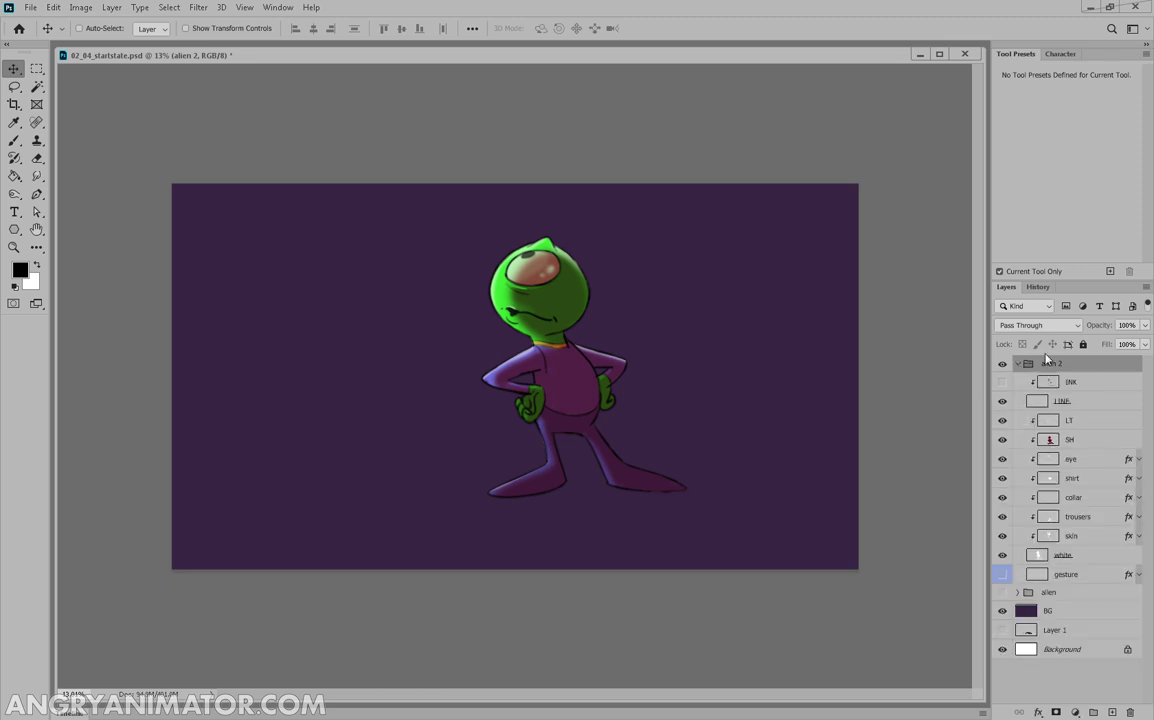
pyautogui.click(1081, 438)
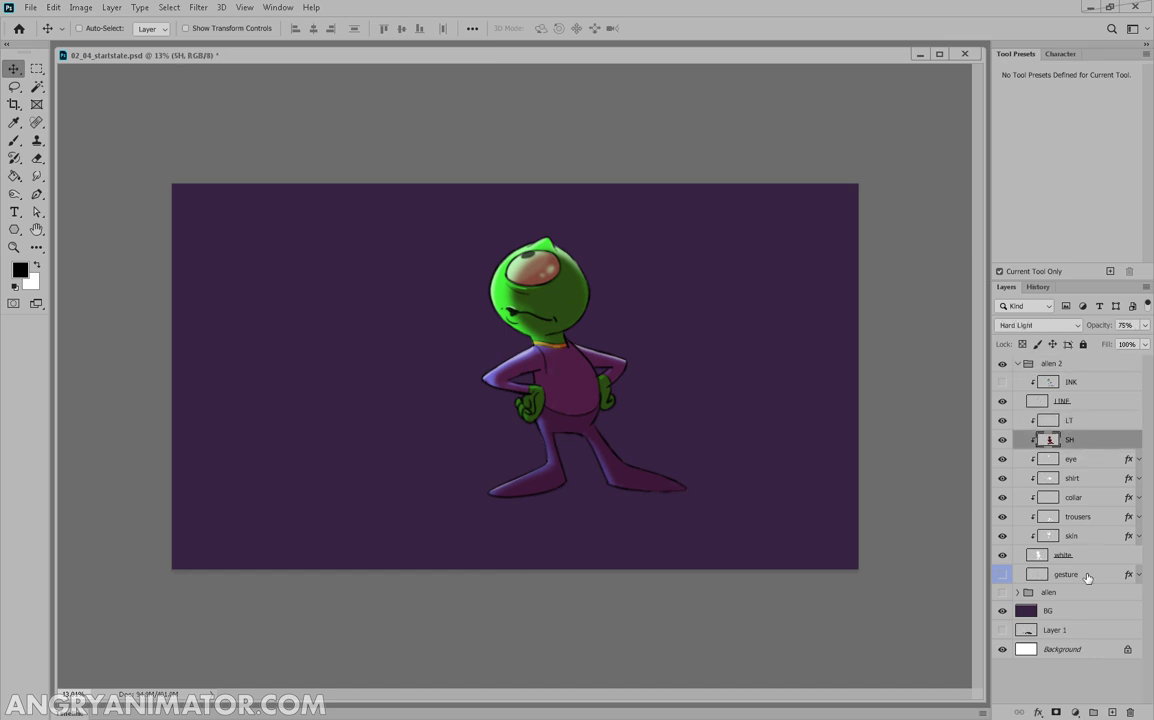
pyautogui.click(1002, 440)
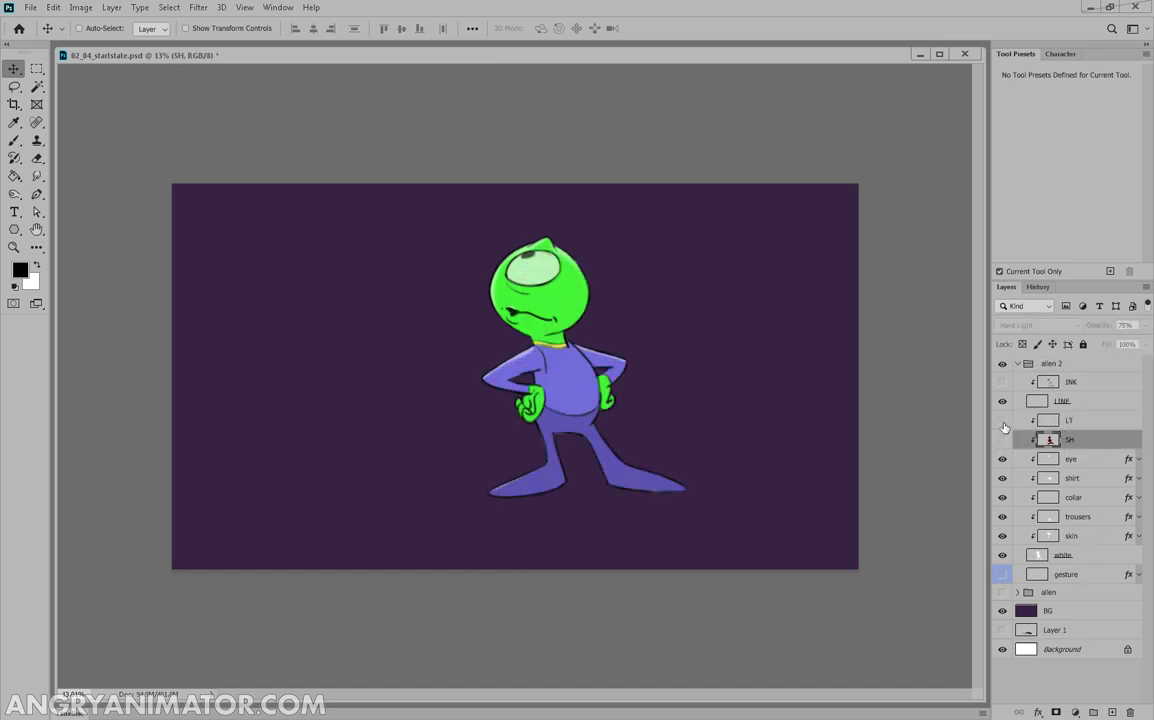
pyautogui.click(1003, 438)
pyautogui.click(1012, 381)
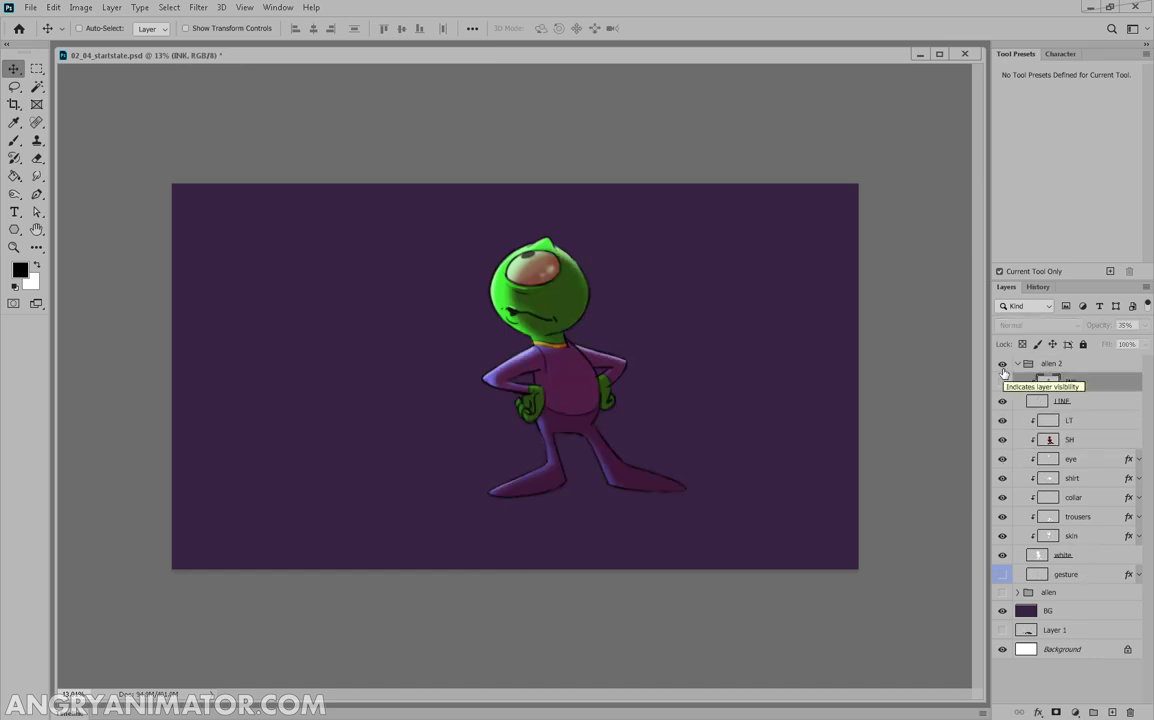
pyautogui.click(1076, 558)
pyautogui.click(1067, 382)
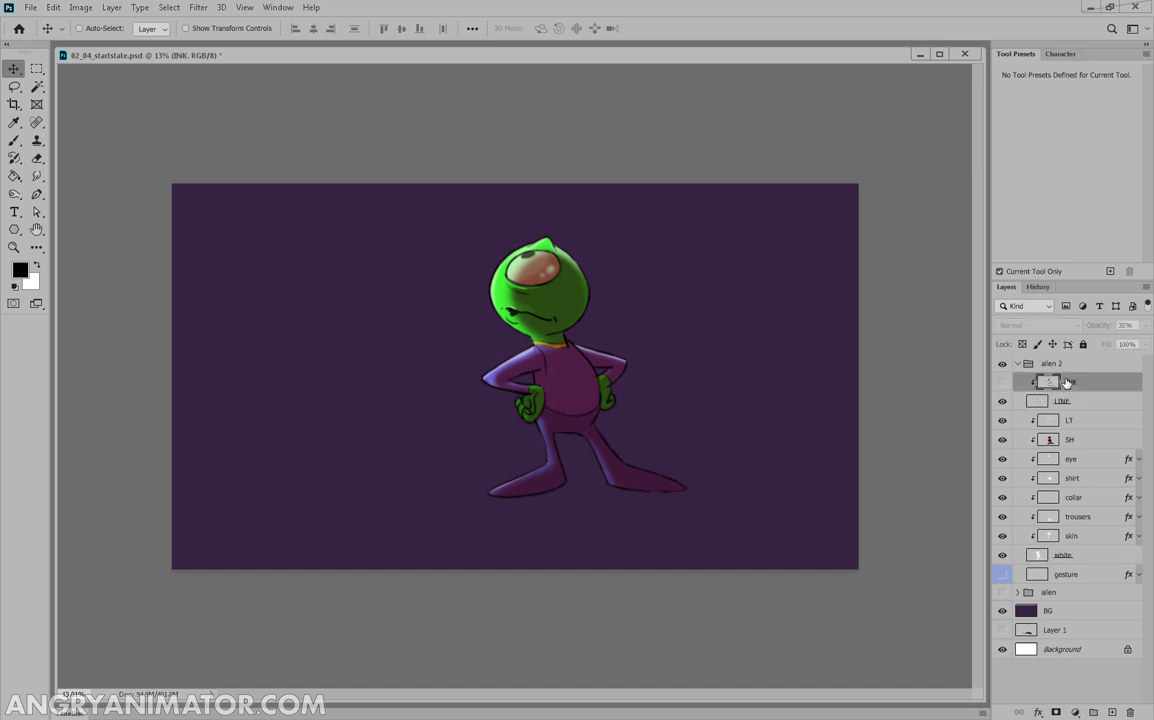